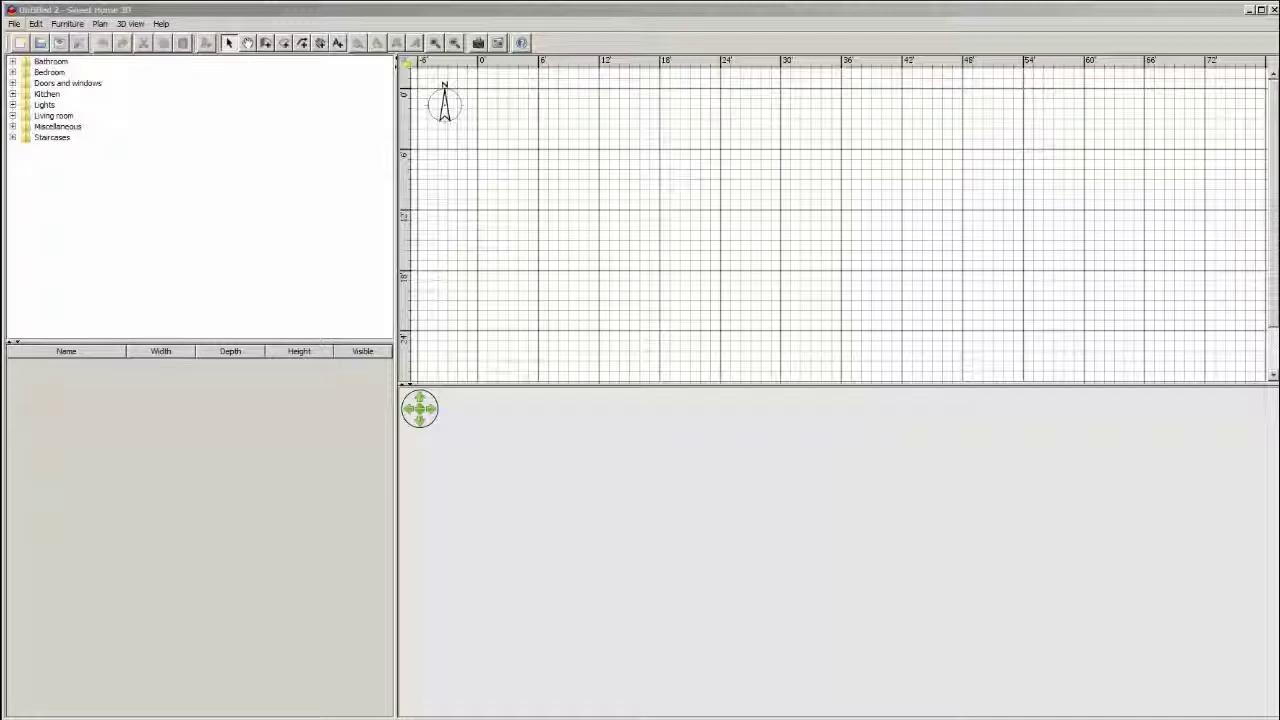
- Set Sweet Home 3D's measurement unit to Centimeter in Preferences
click(14, 23)
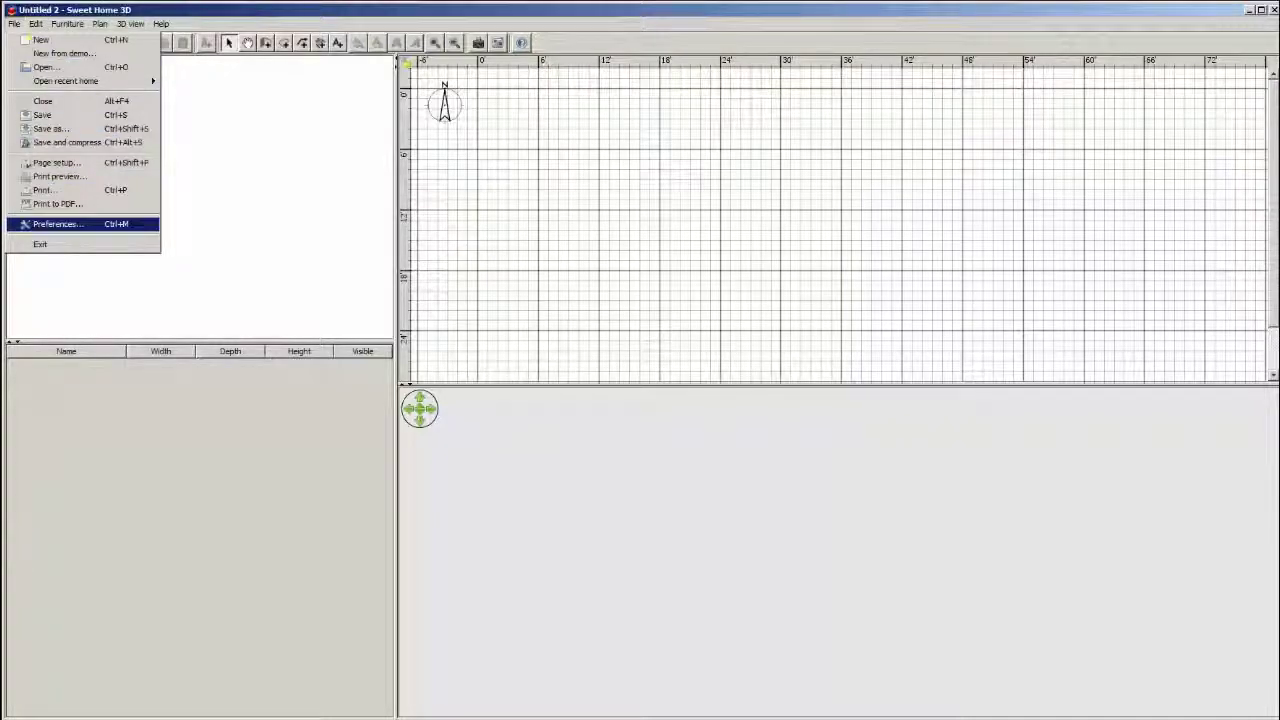
key(Return)
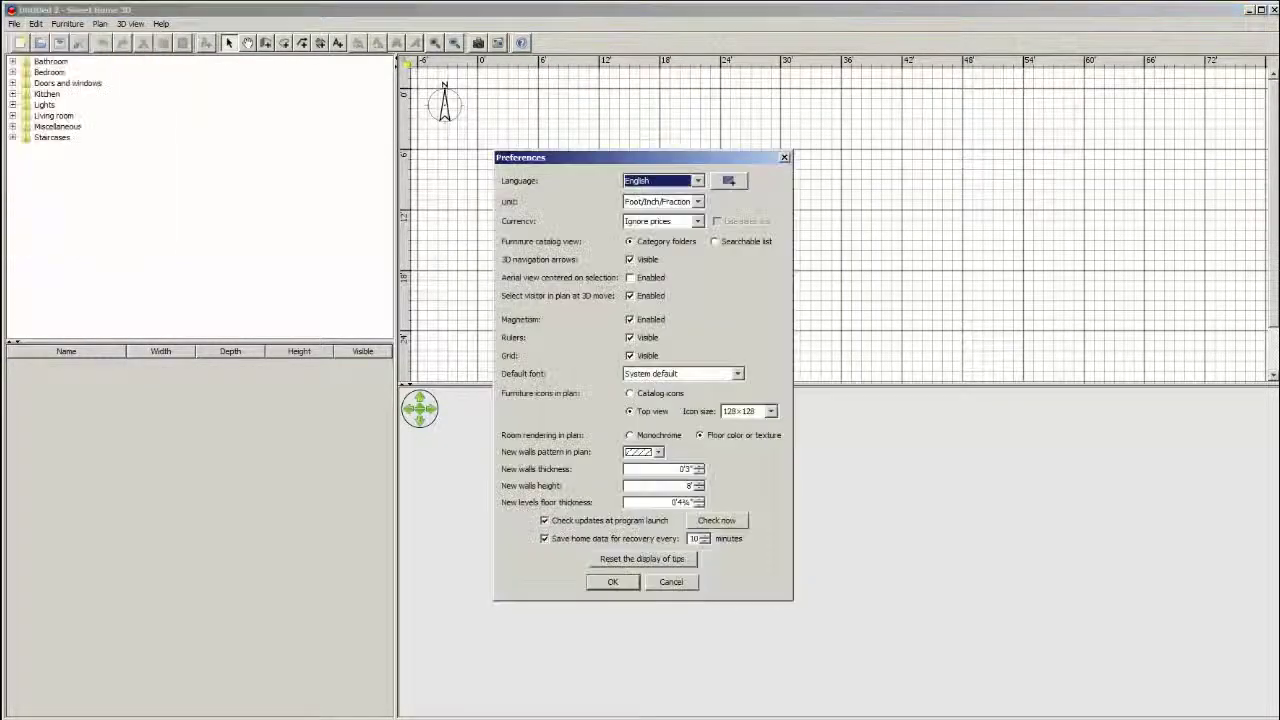
click(698, 201)
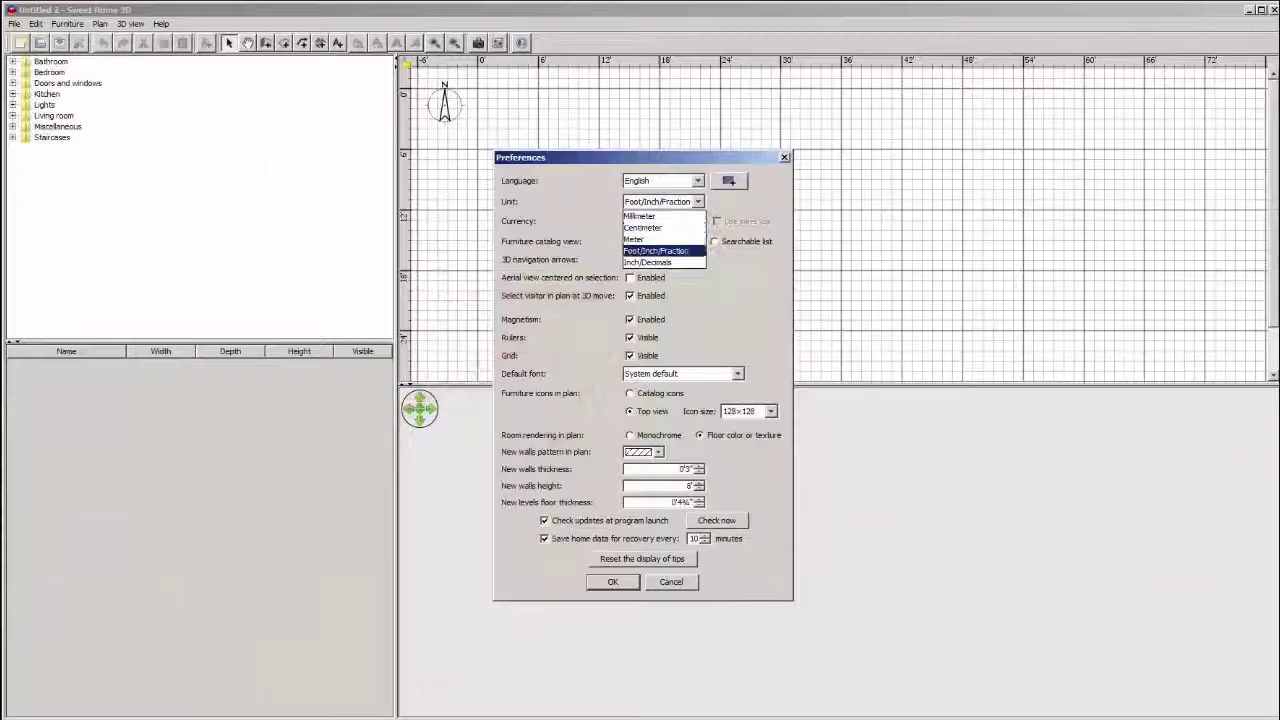
click(642, 227)
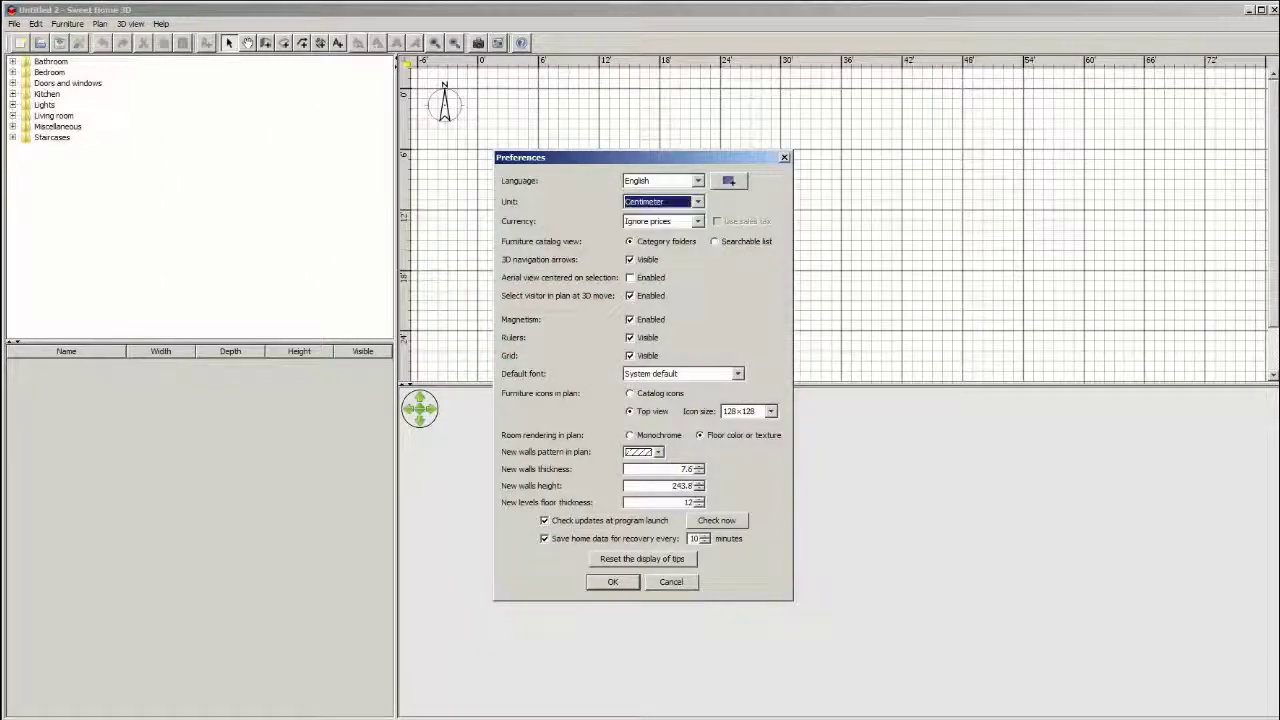
- Draw a closed rectangle of four walls, about 8 m wide by 10 m deep, in the plan
click(612, 581)
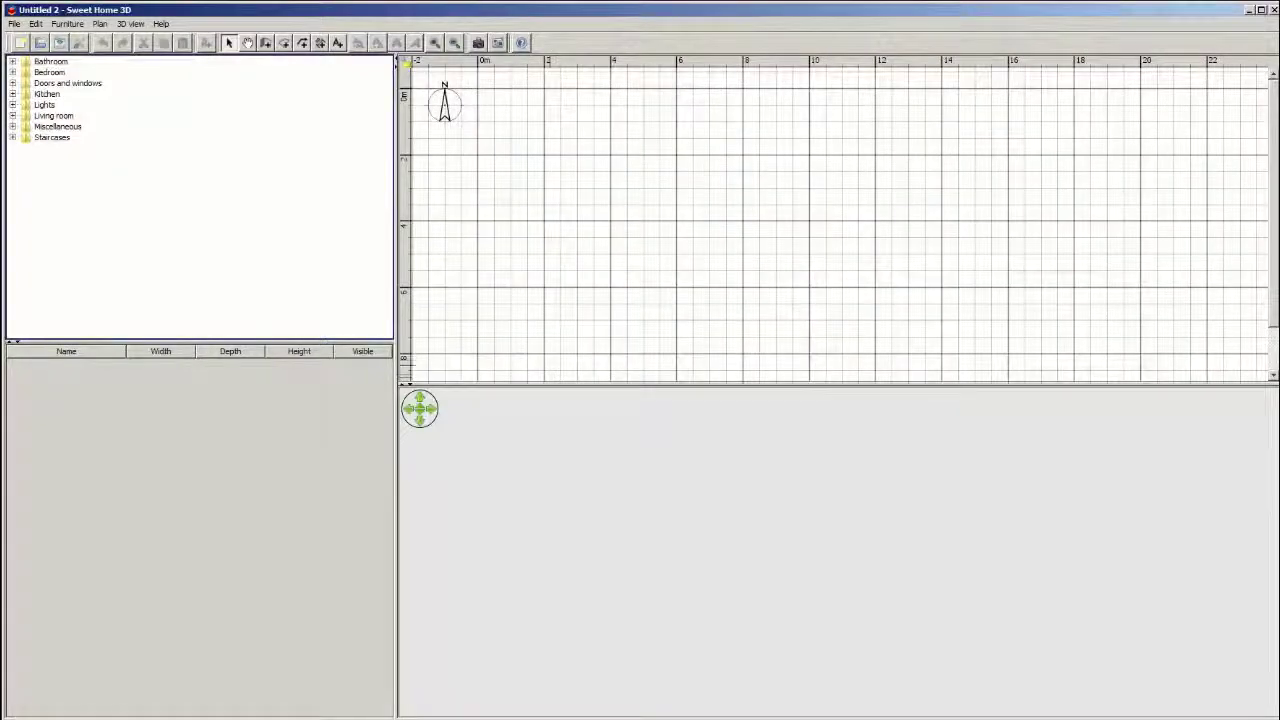
drag(838, 384, 838, 428)
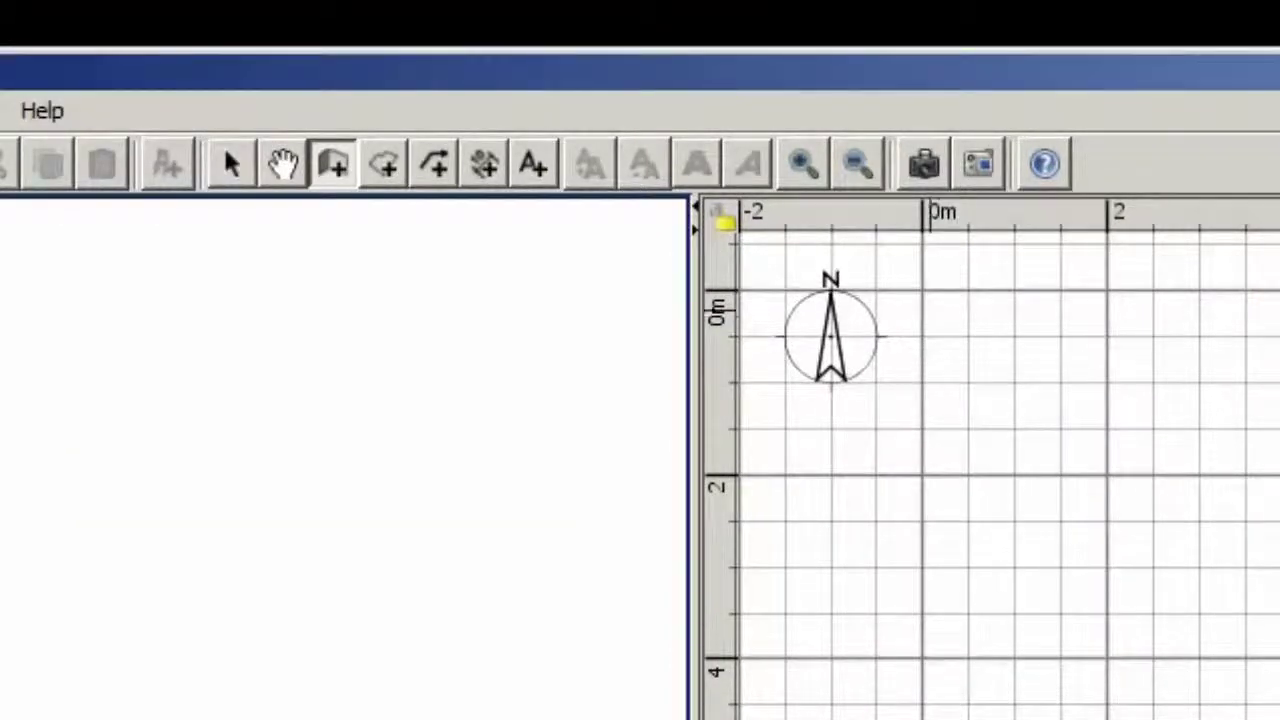
click(922, 289)
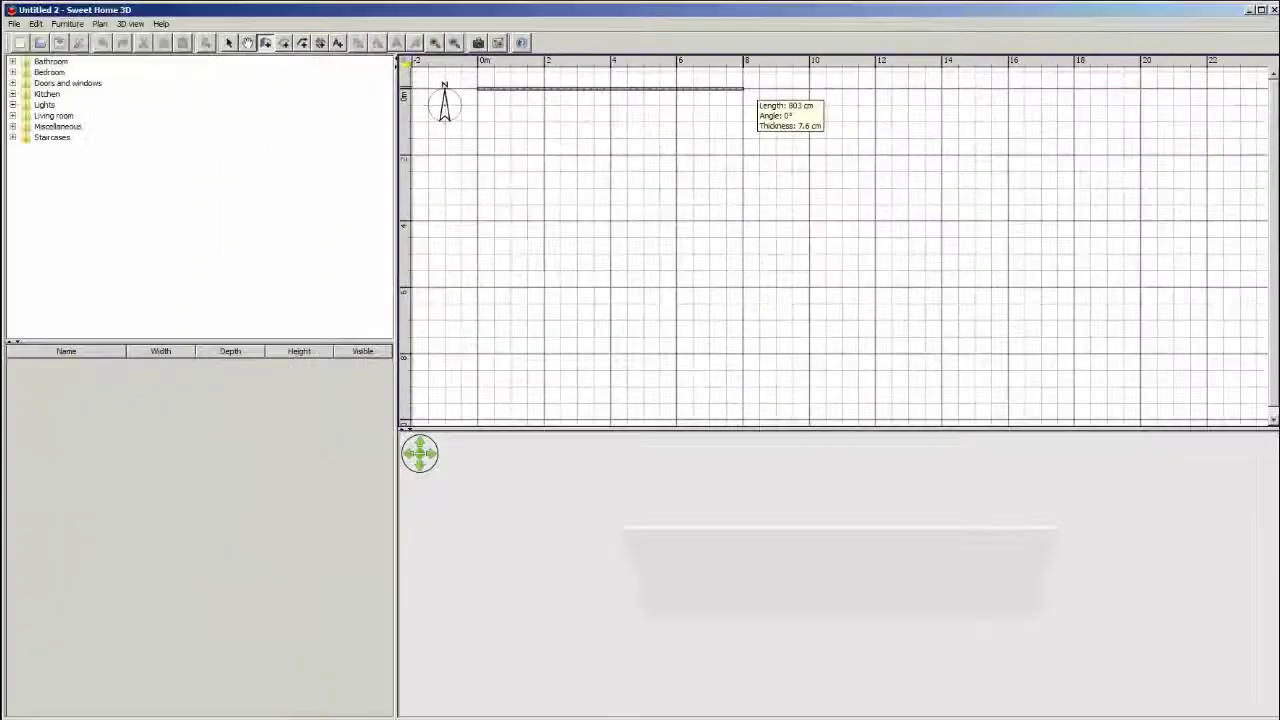
click(743, 89)
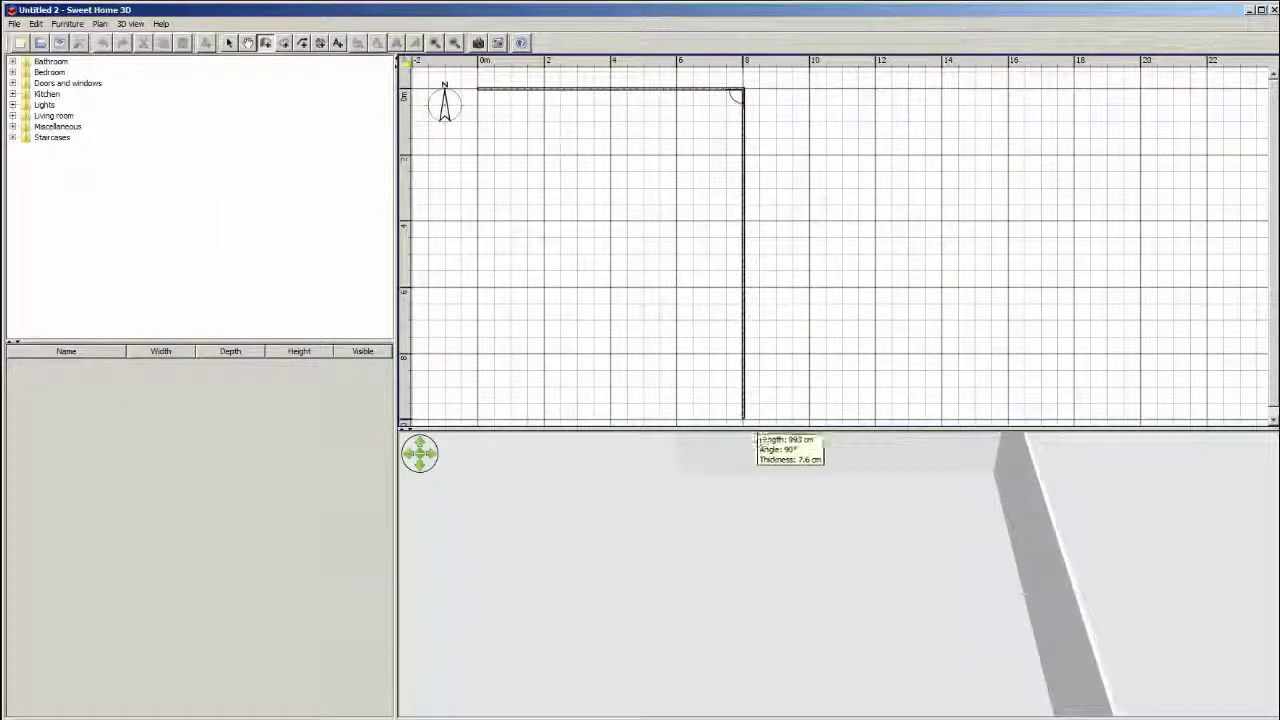
click(743, 421)
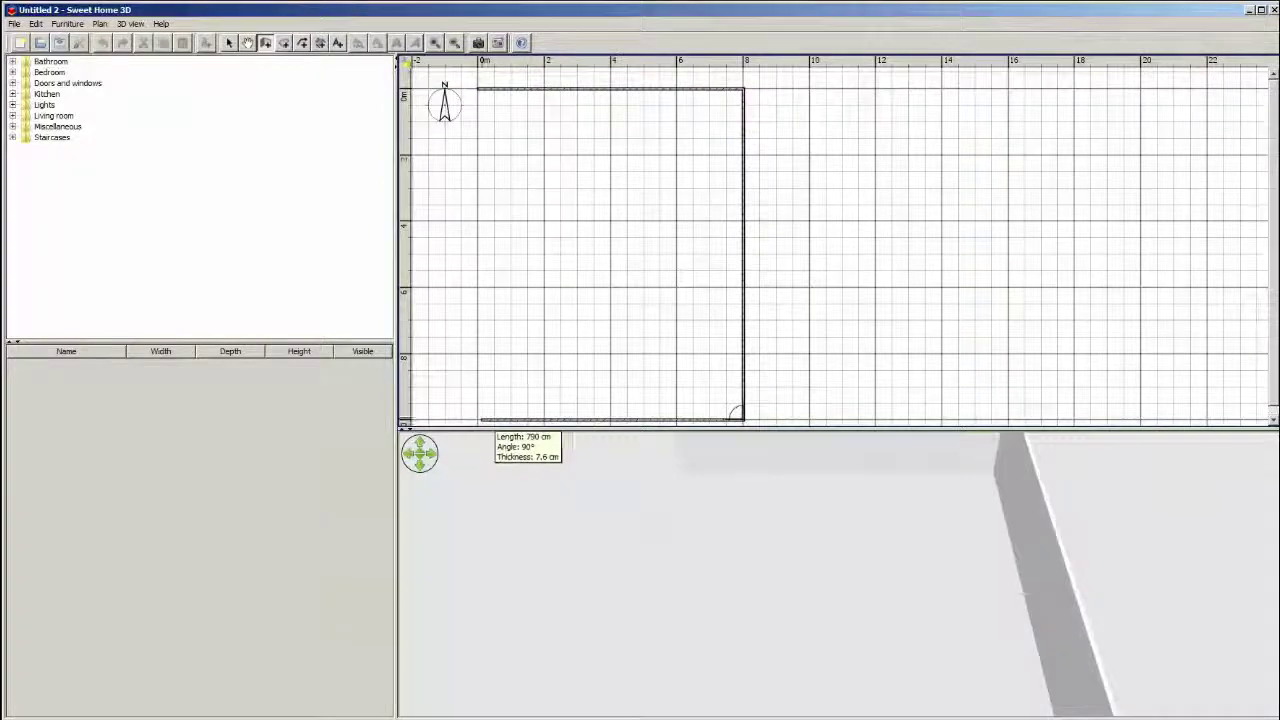
click(478, 421)
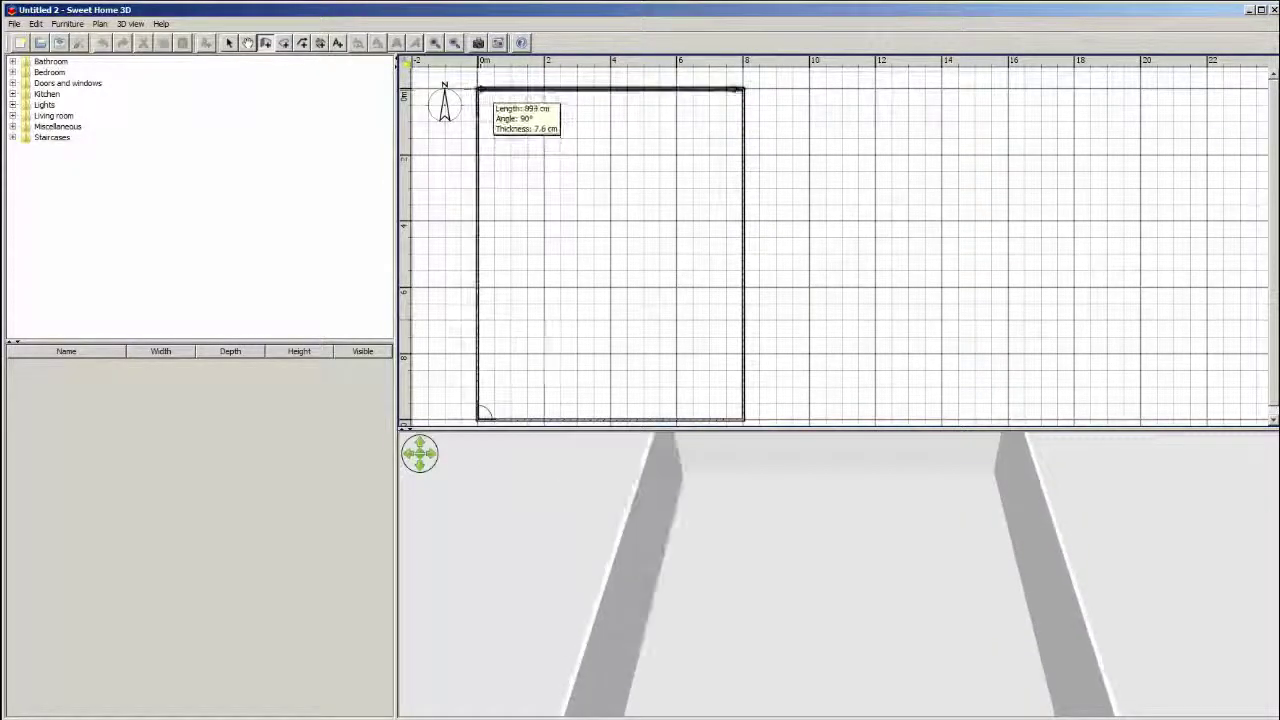
double_click(478, 90)
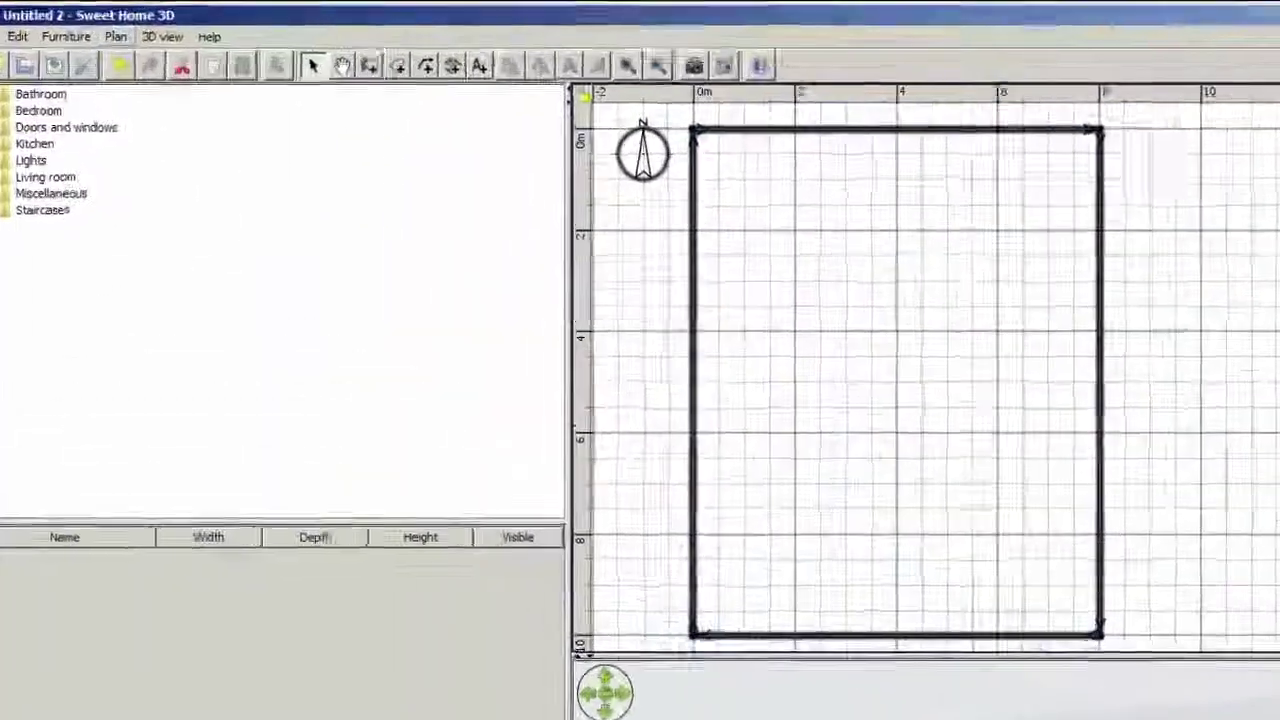
- Give all four walls 15 cm thickness and 300 cm height via Modify walls
key(alt+p)
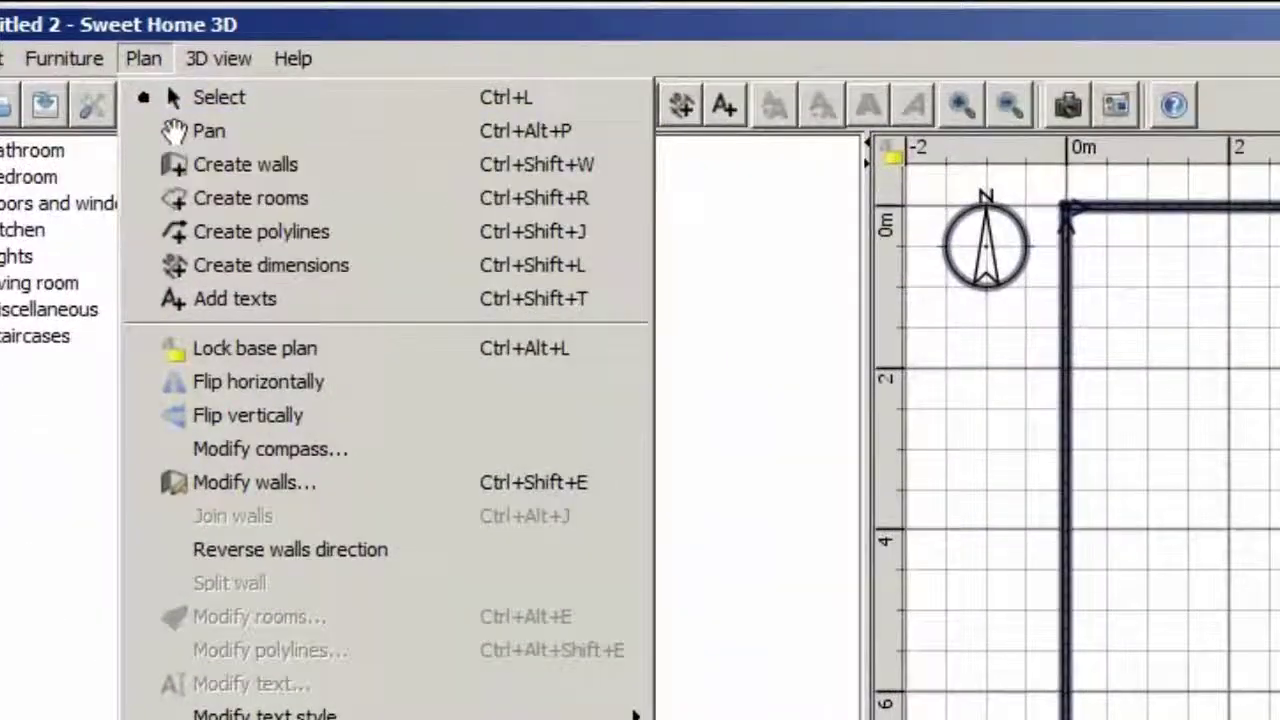
key(Return)
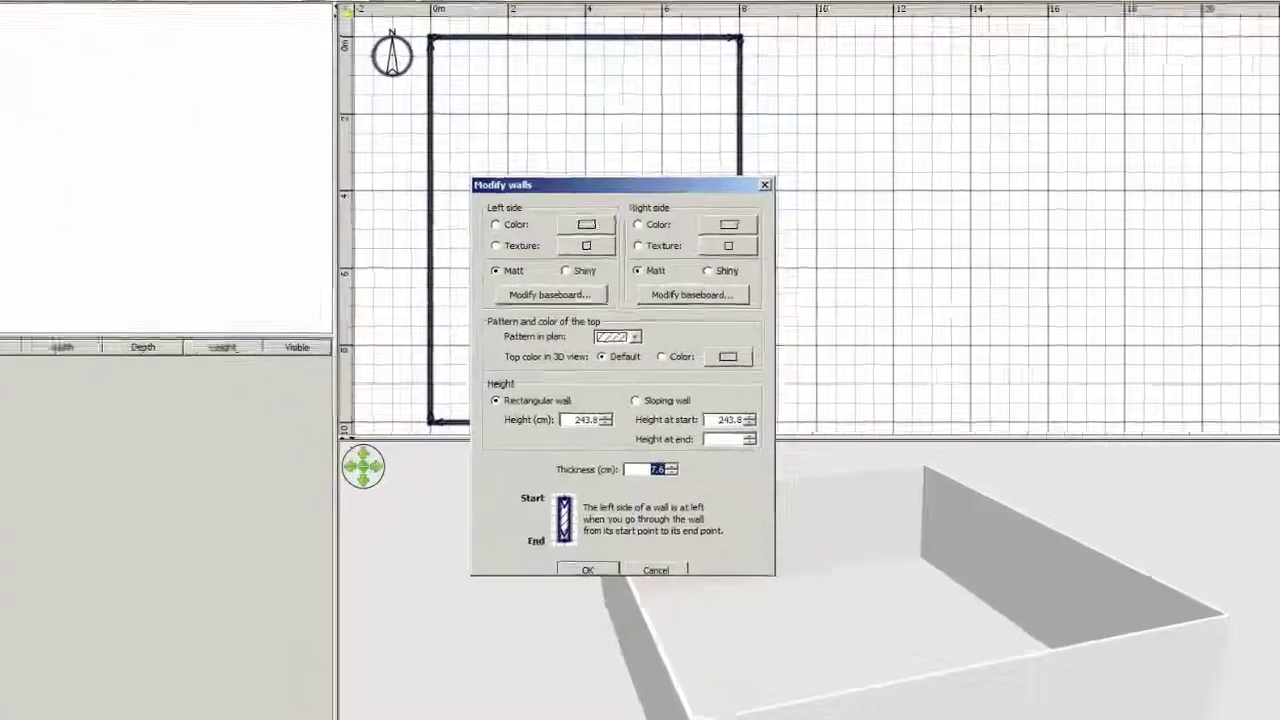
key(shift+Tab)
key(shift+Tab)
text(300)
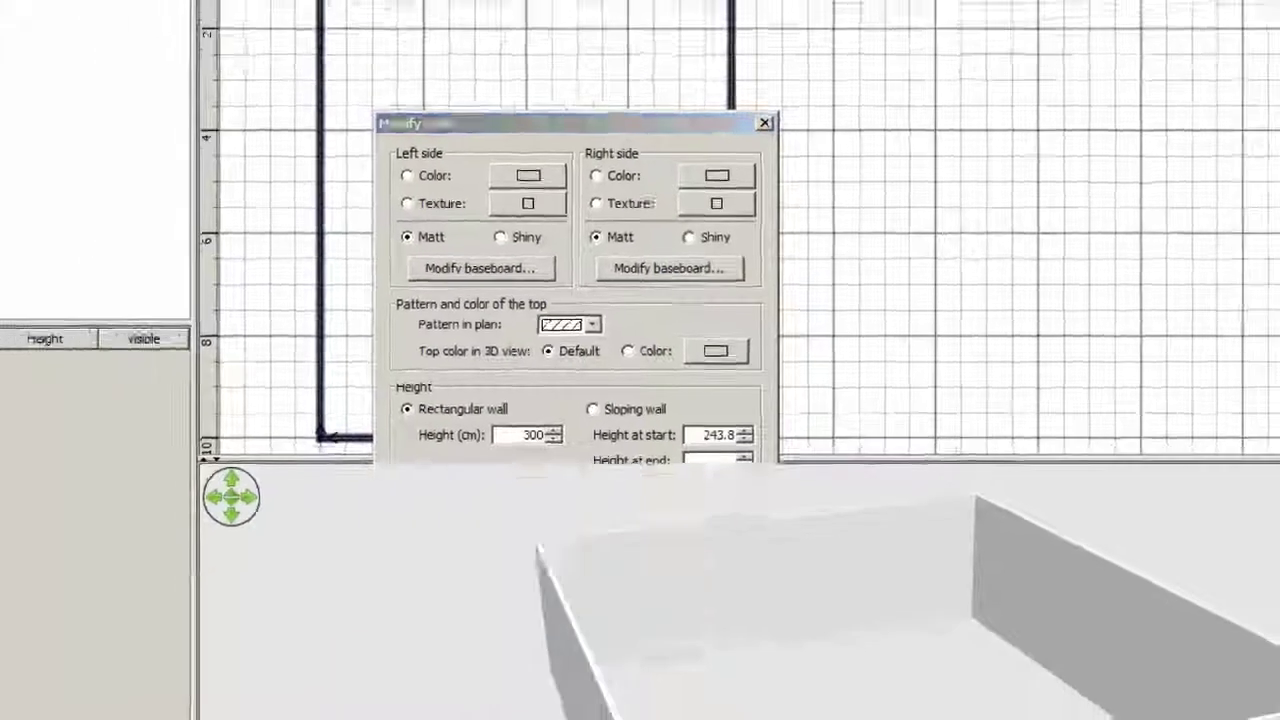
key(Return)
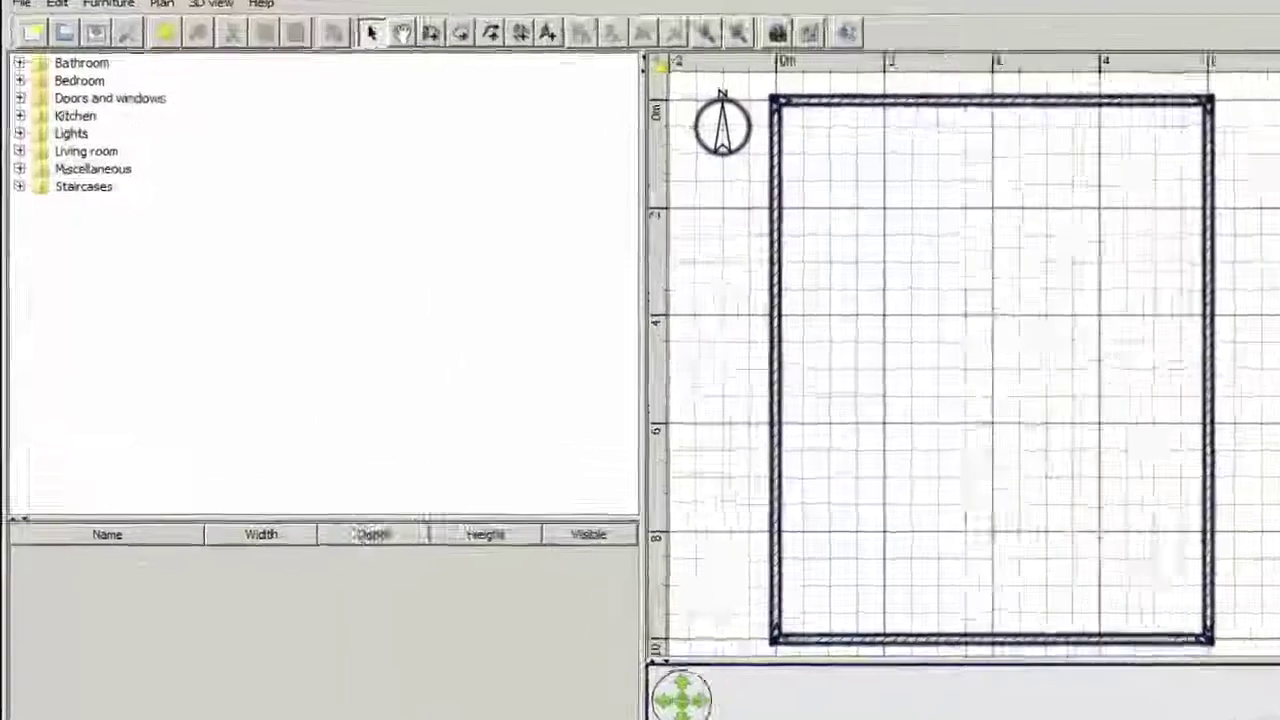
- Place a Door in the bottom wall and a Small window in the right and left walls
click(12, 83)
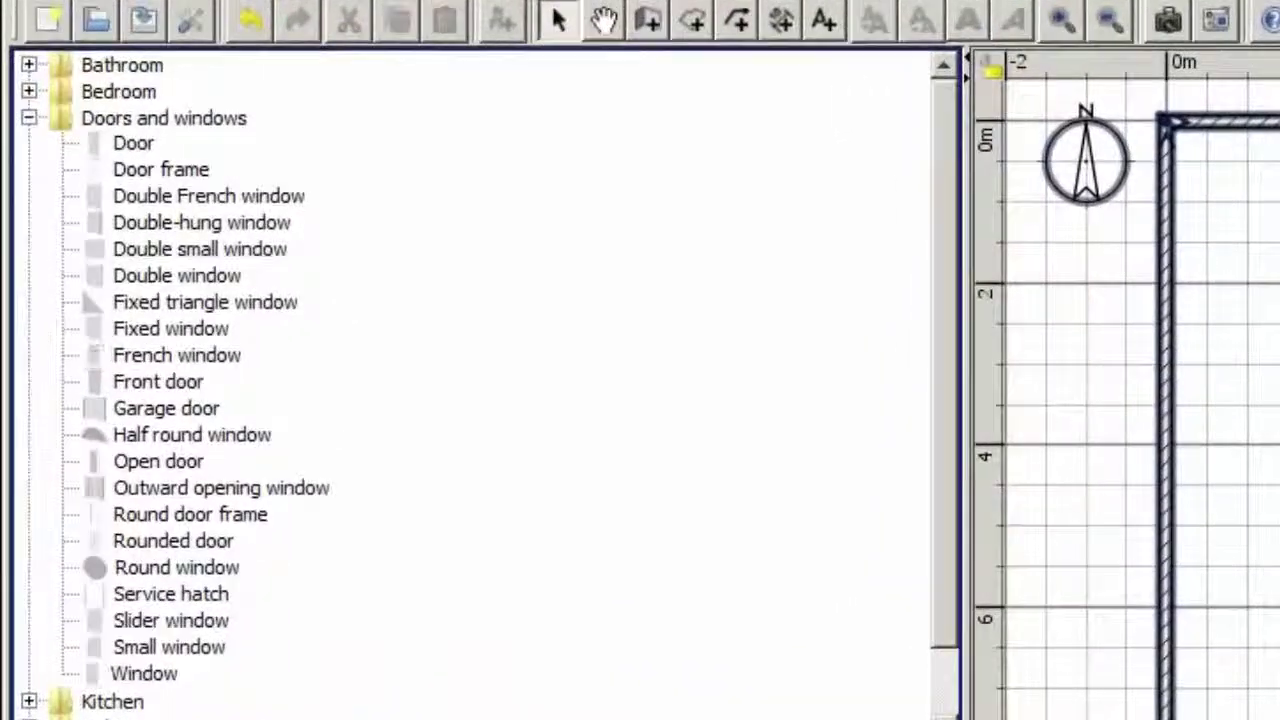
drag(133, 143, 613, 410)
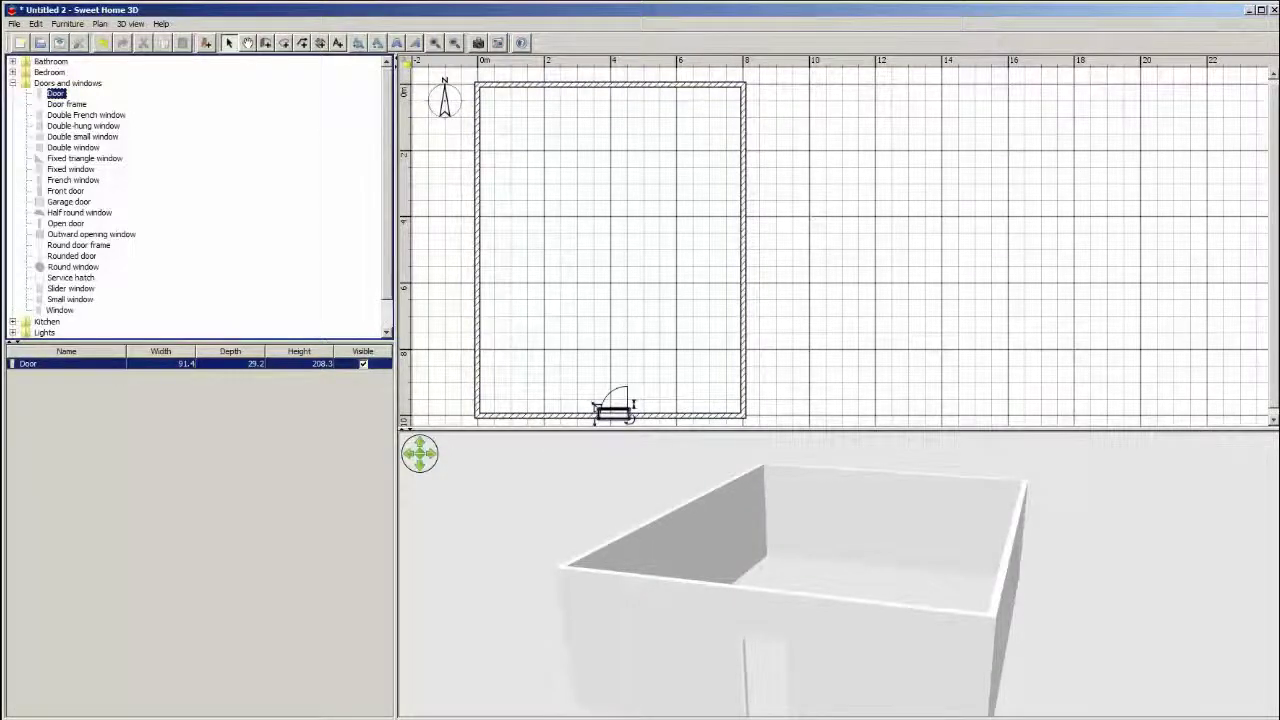
click(70, 299)
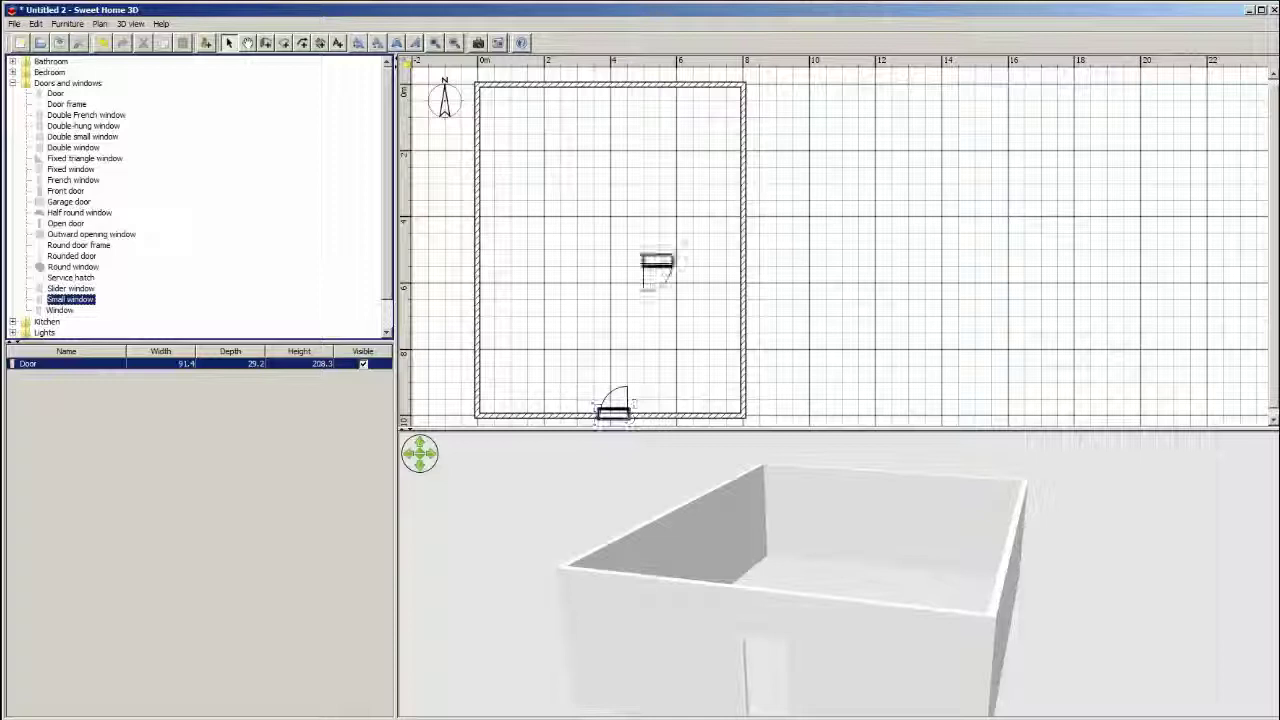
drag(656, 262, 740, 245)
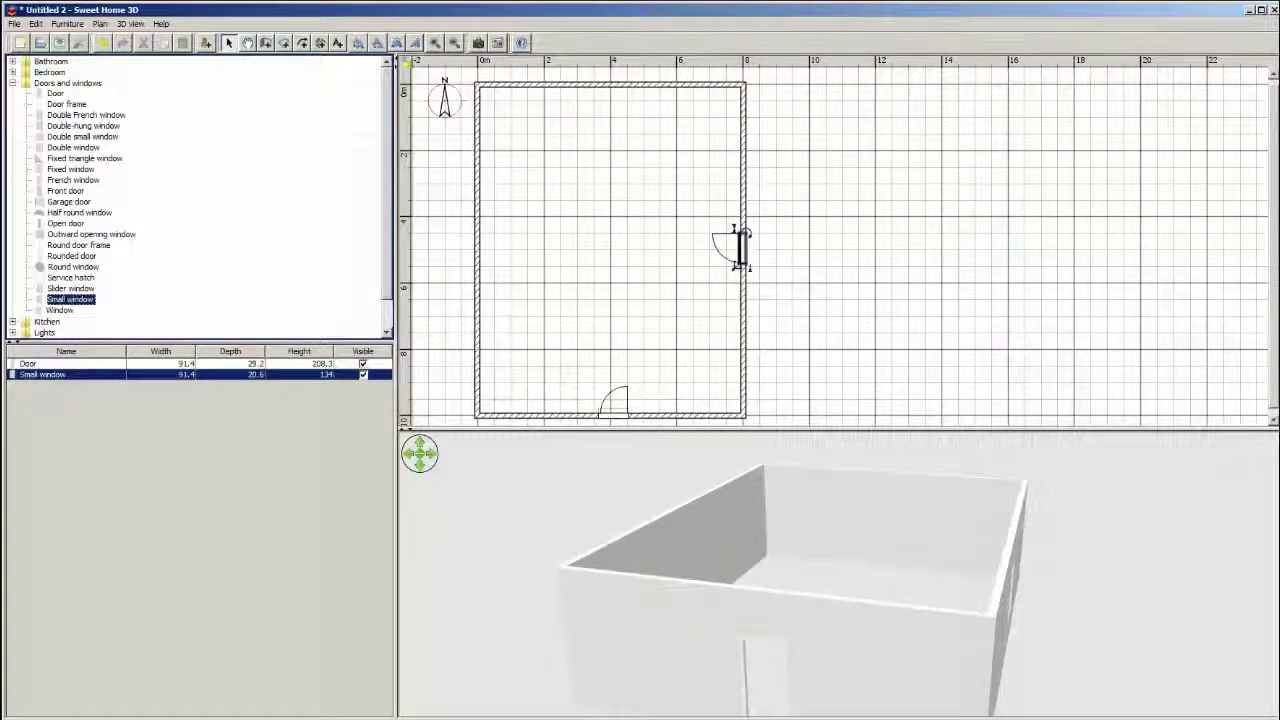
mouse_move(497, 255)
mouse_down()
mouse_move(470, 250)
mouse_move(488, 252)
mouse_move(478, 262)
mouse_up()
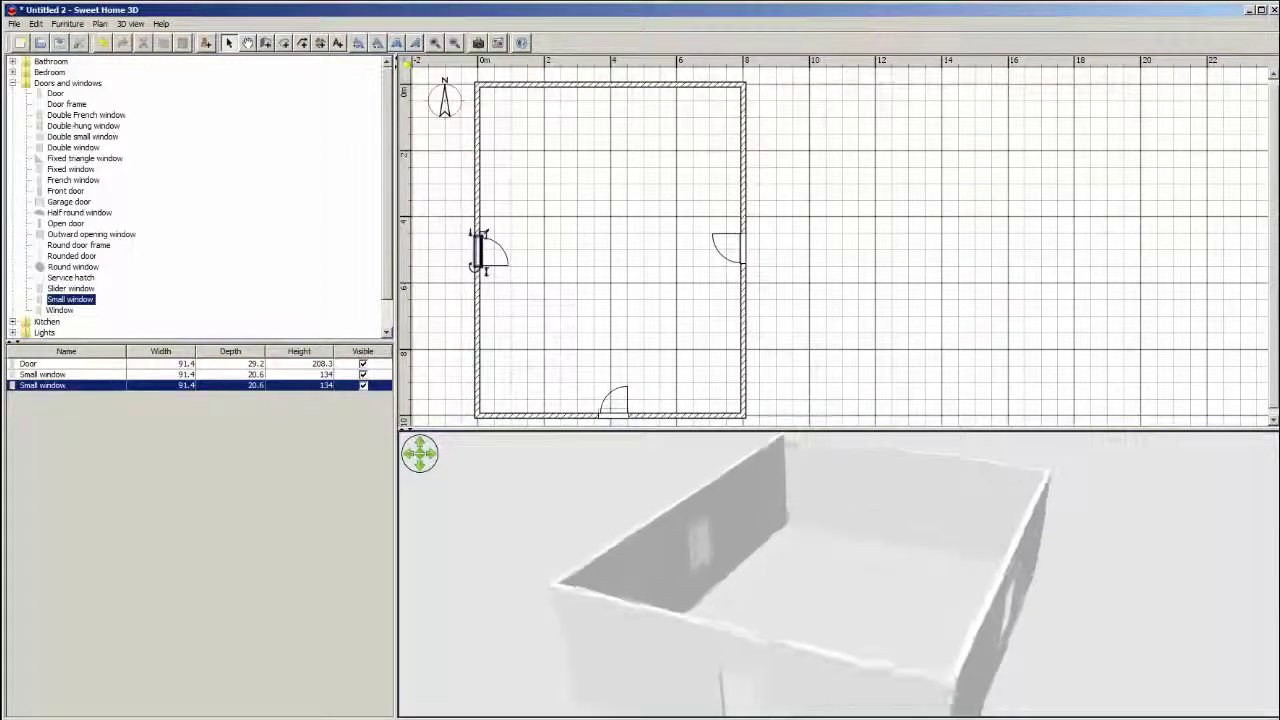
key(Left)
key(Left)
key(Left)
key(Left)
key(Left)
key(Left)
key(Left)
key(Left)
key(Left)
key(Left)
key(Left)
key(Left)
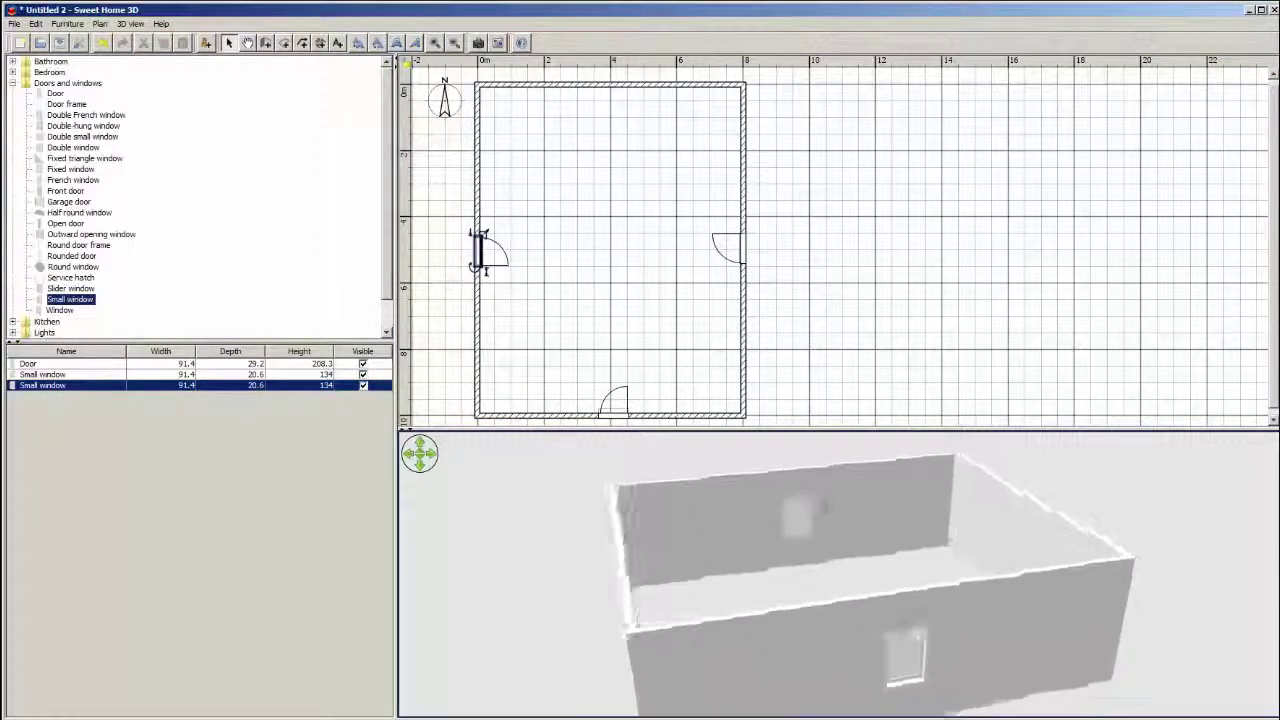
key(Left)
key(Left)
key(Left)
key(Left)
key(Left)
key(Left)
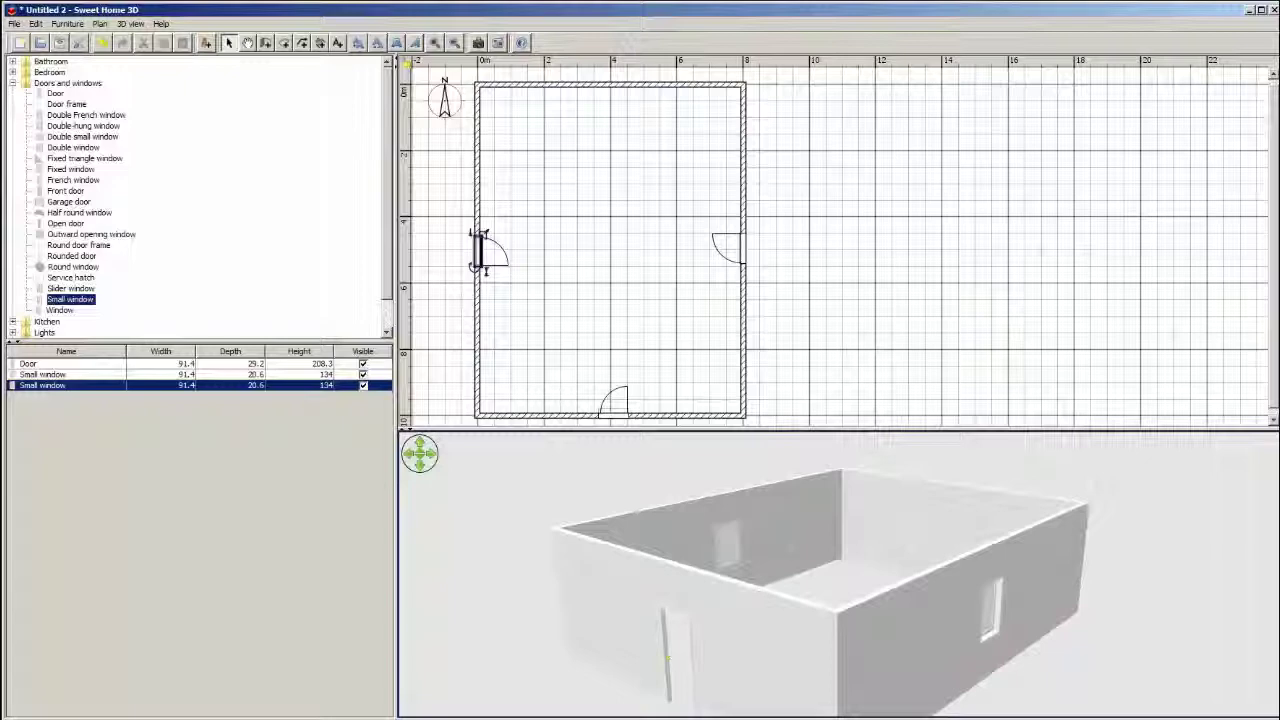
key(Left)
key(Left)
key(Left)
key(Left)
key(Left)
key(Left)
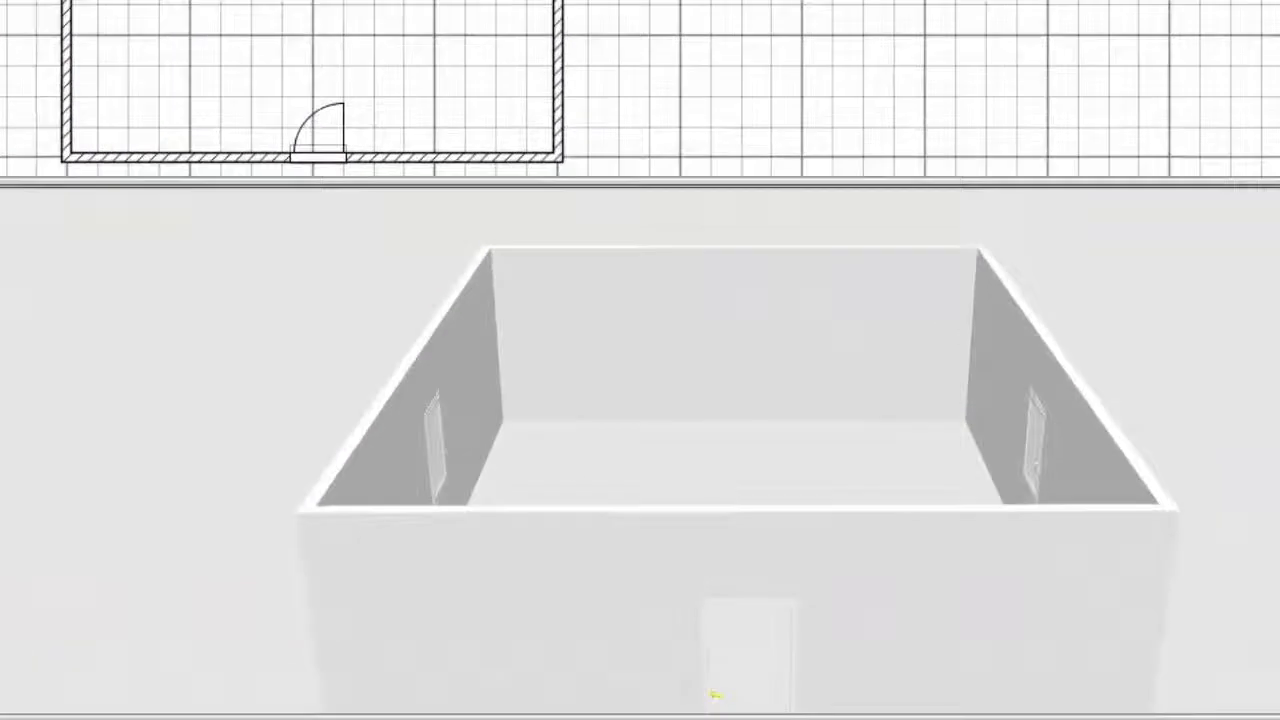
- Export all home items to OBJ as 'Wall' in the Glow Ceiling folder
right_click(720, 501)
key(Down)
key(Down)
key(Up)
key(Up)
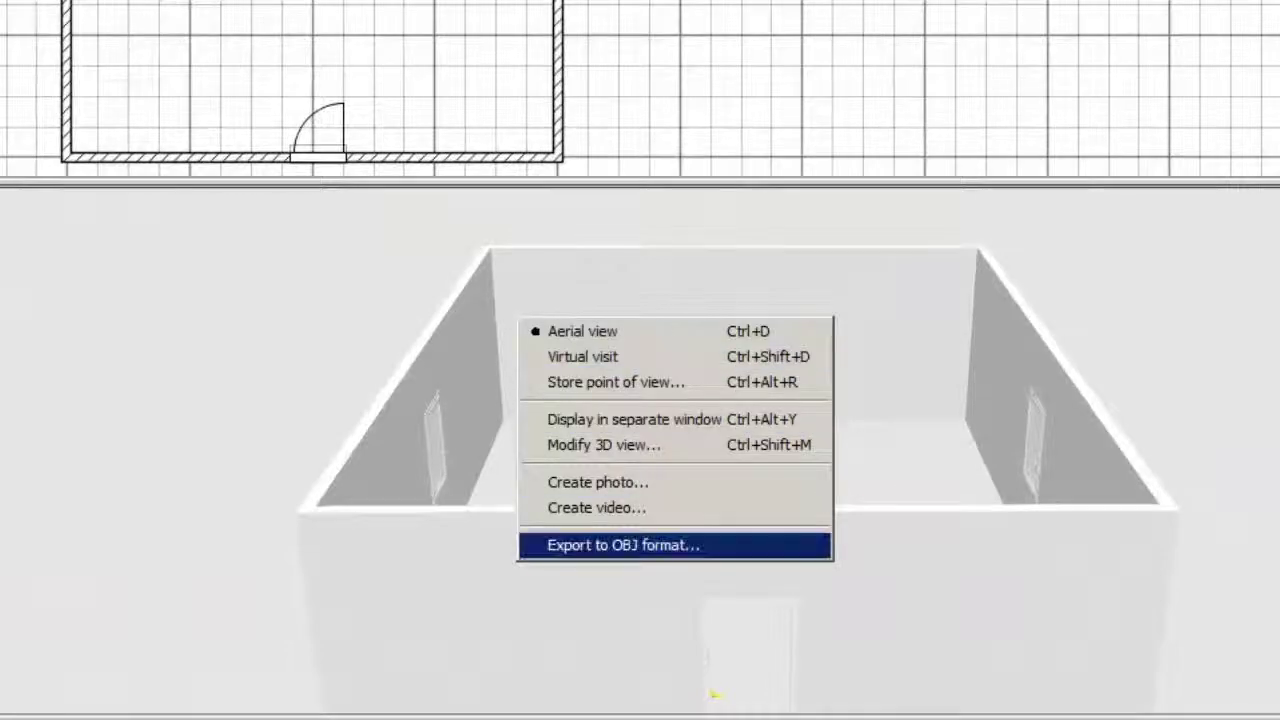
key(Return)
text(Wall)
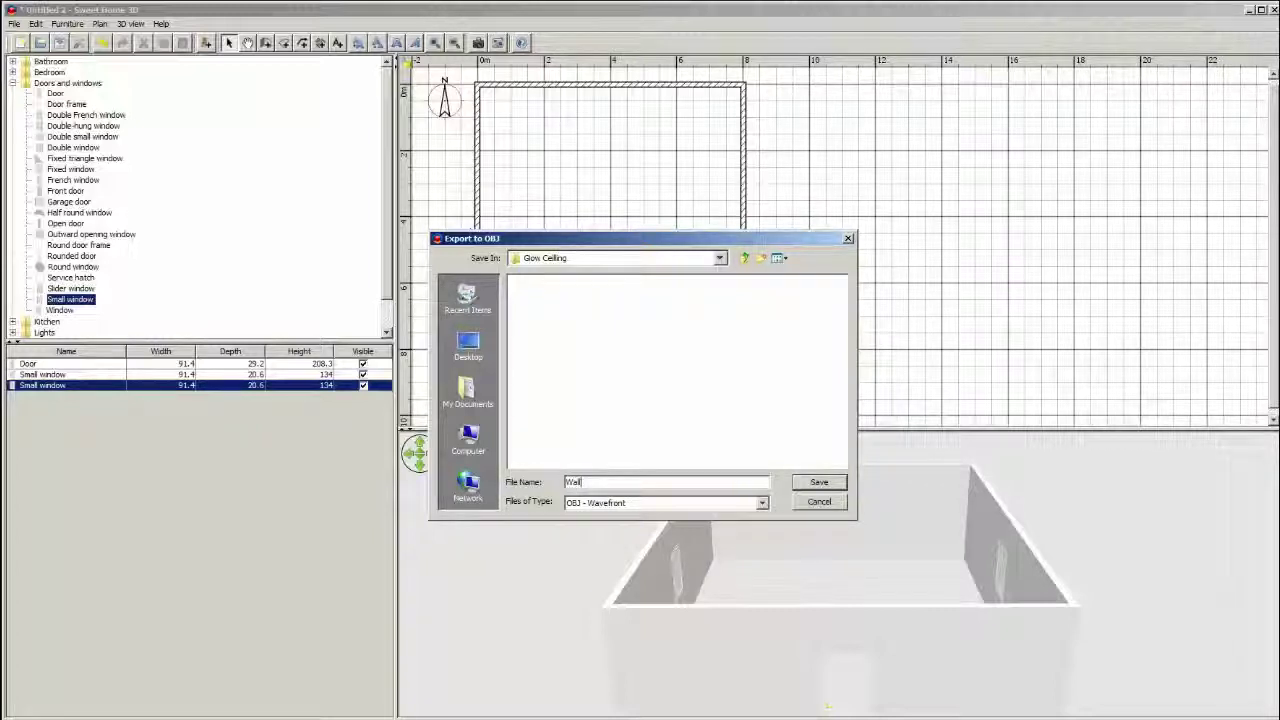
key(Return)
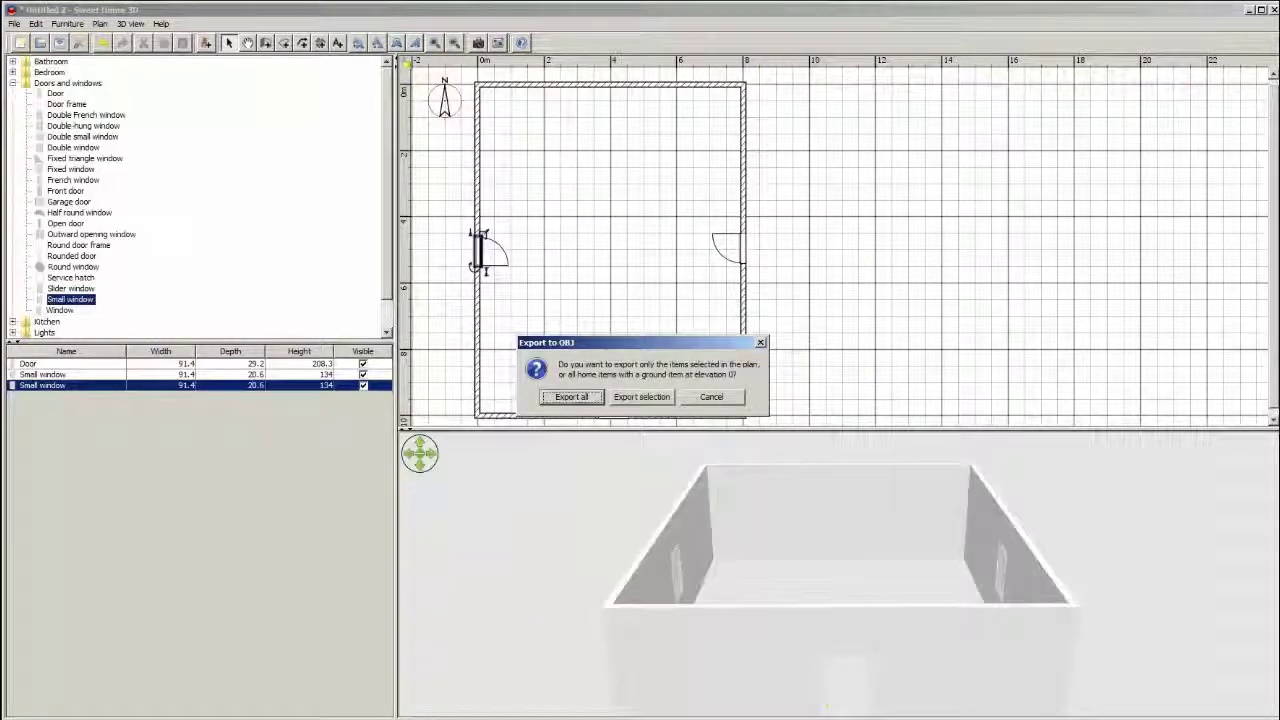
key(Return)
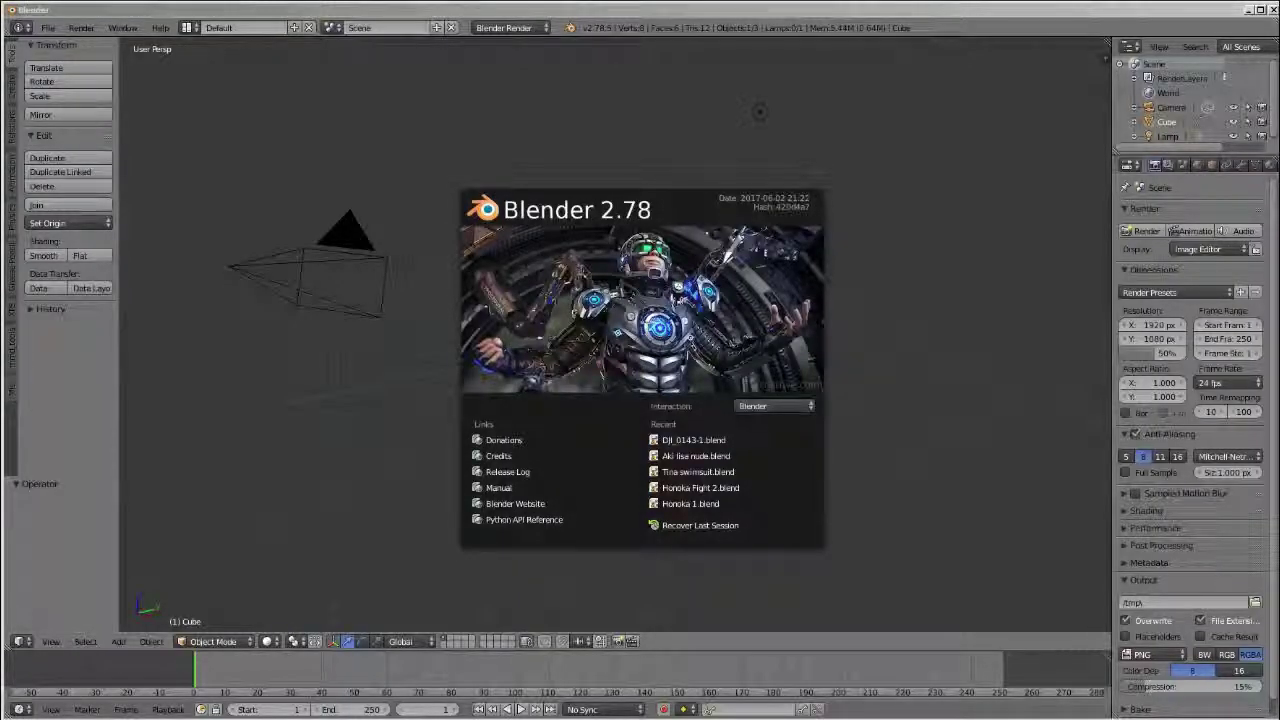
click(760, 111)
- Delete the default cube, camera and lamp from the Blender scene
mouse_move(760, 111)
middle_down()
mouse_move(803, 114)
mouse_move(749, 114)
middle_up()
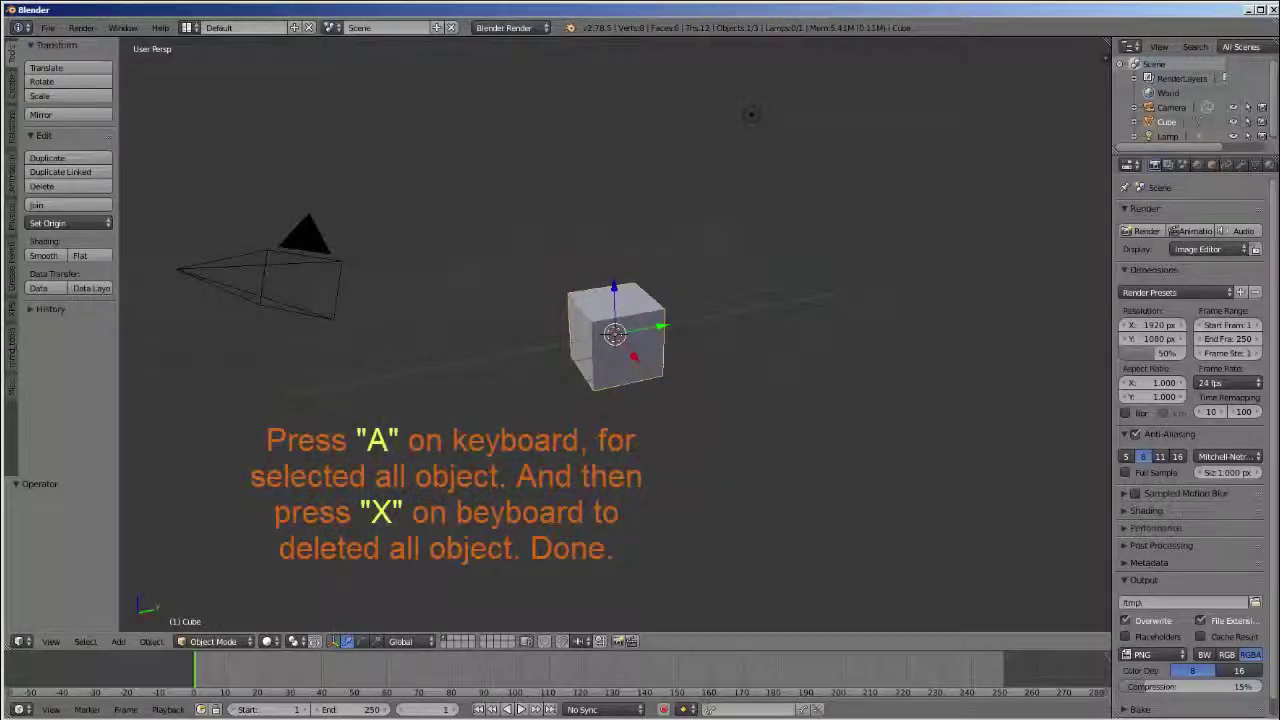
key(a)
key(a)
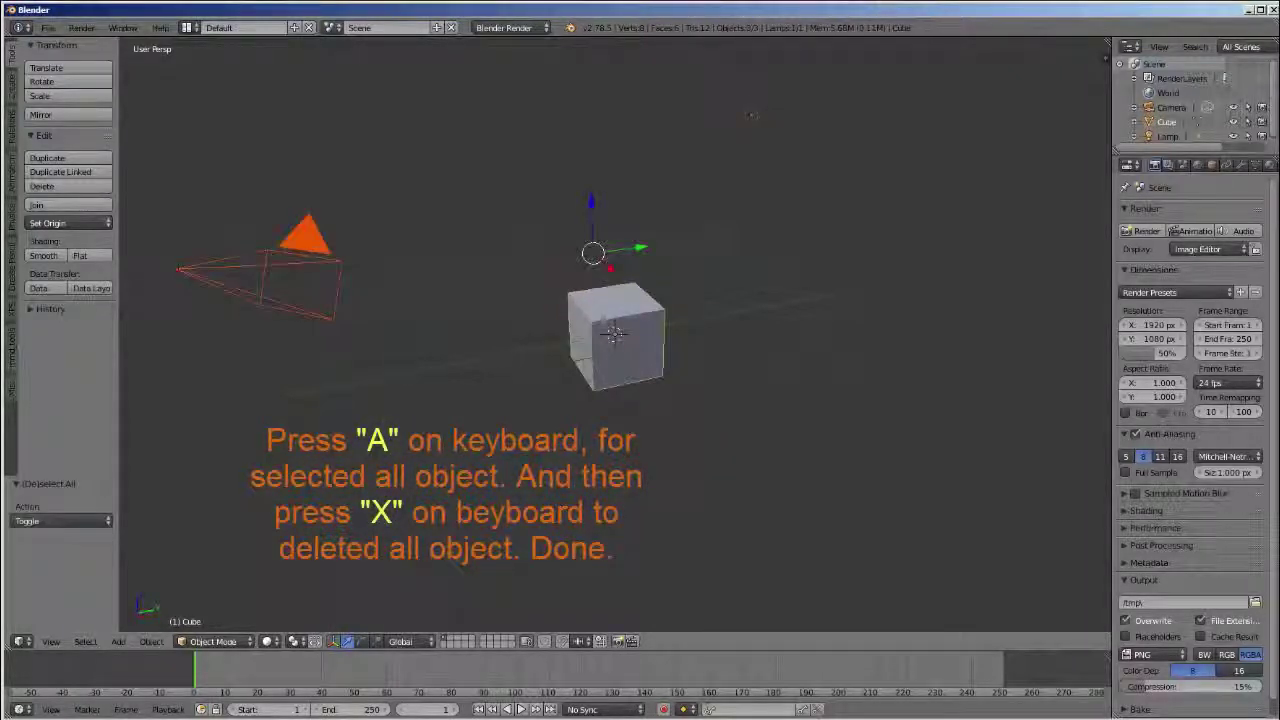
key(x)
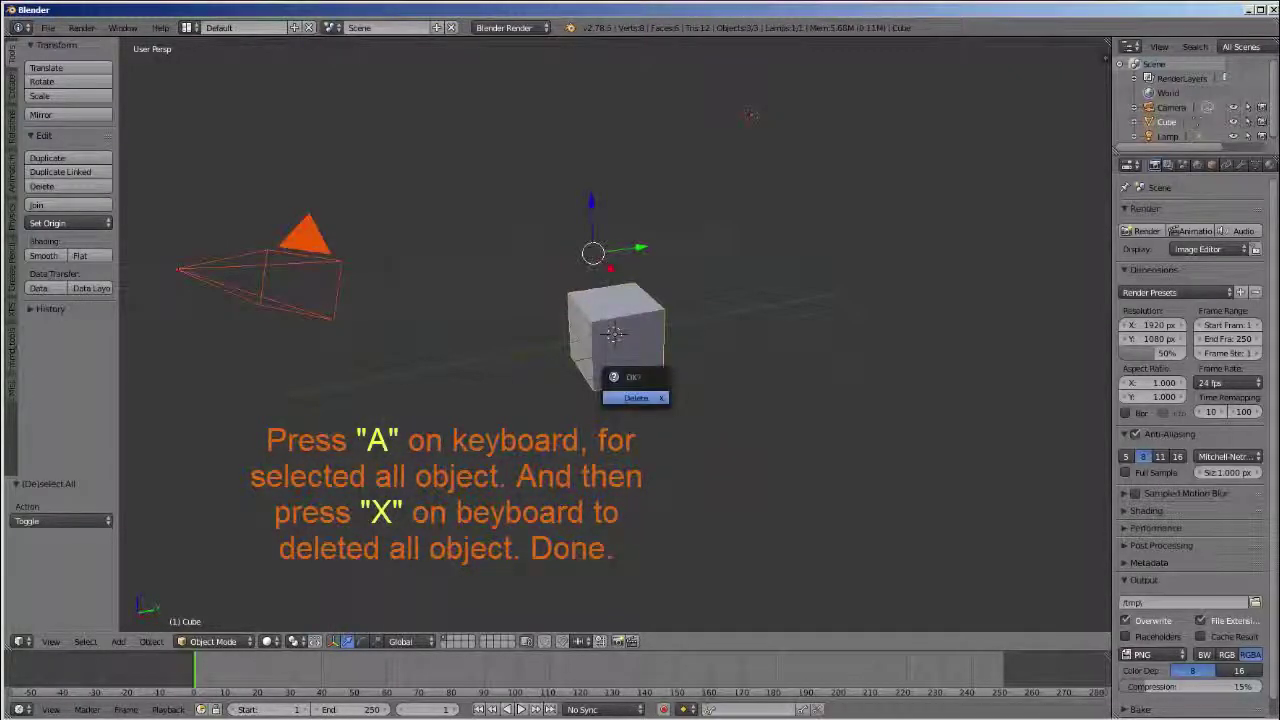
click(636, 398)
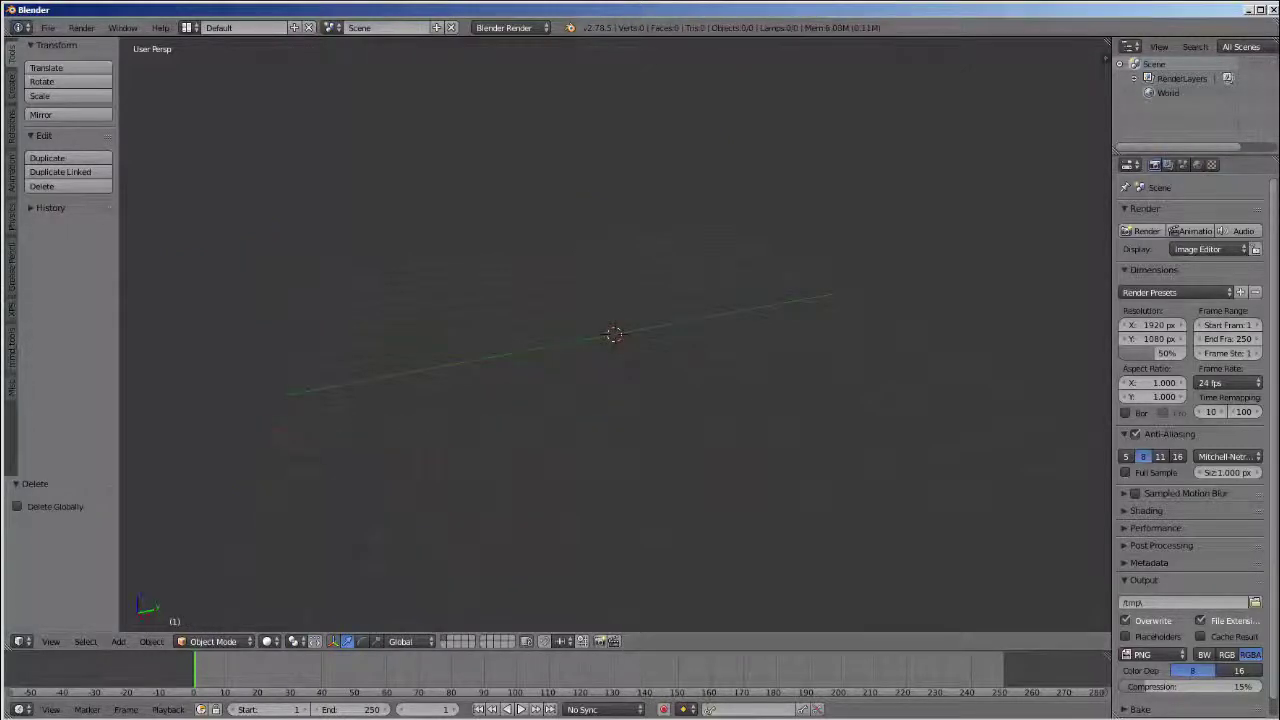
click(48, 27)
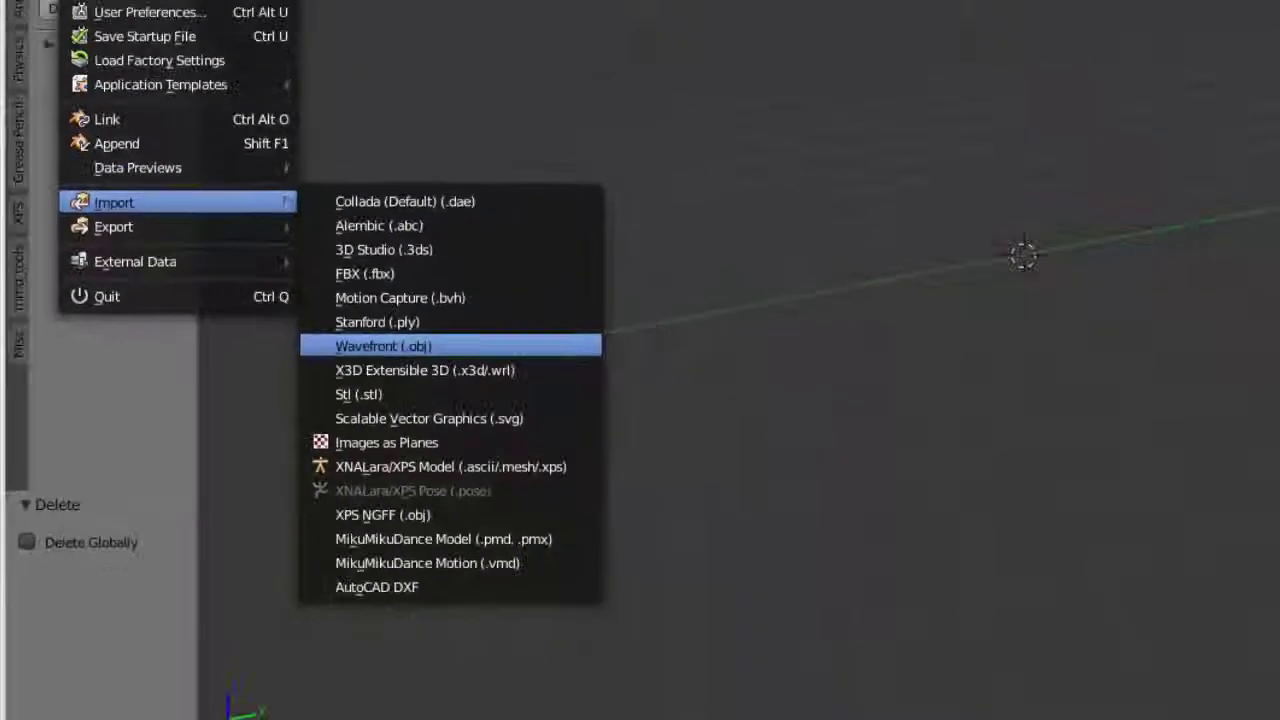
- Import Walls.obj from the Glow Ceiling folder as a Wavefront OBJ
click(440, 330)
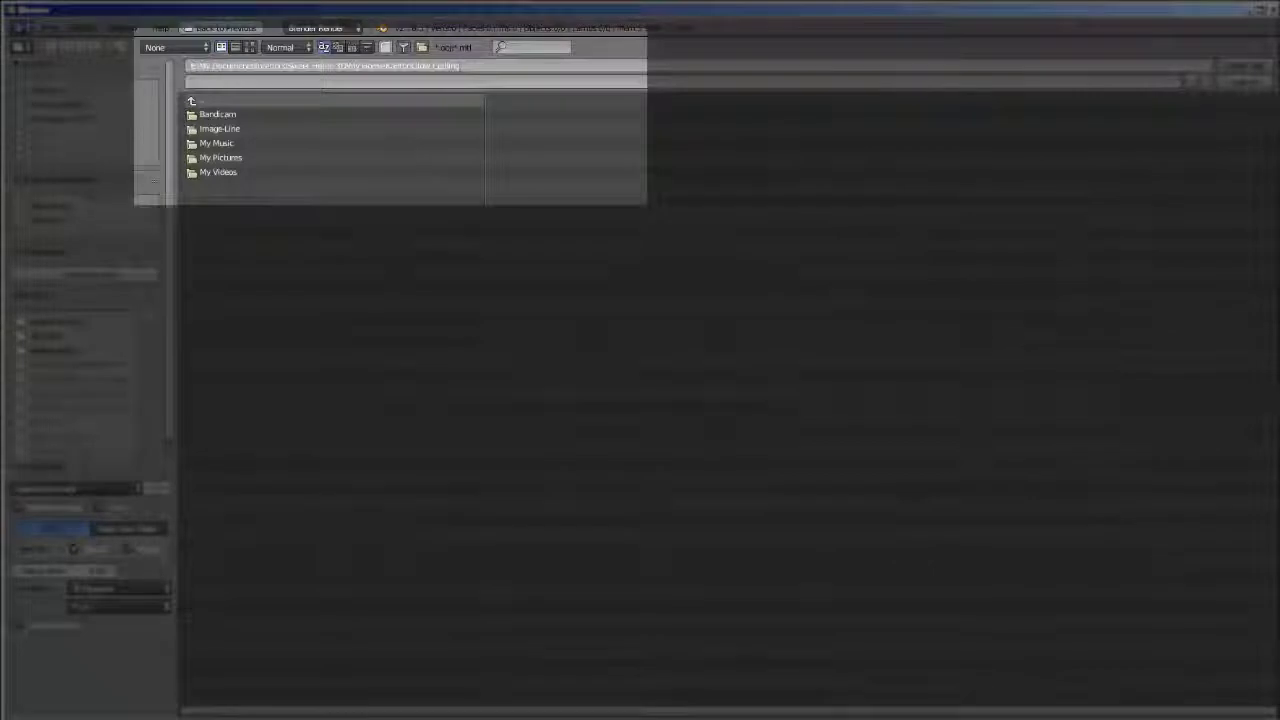
key(Return)
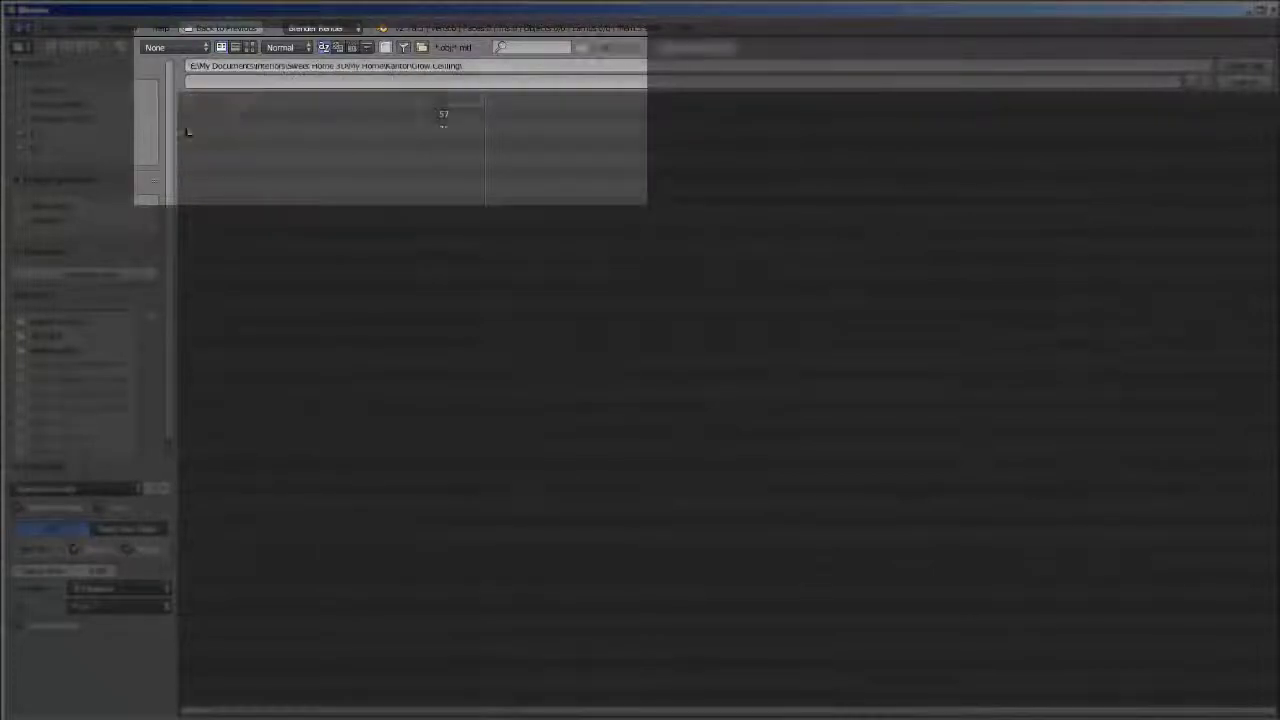
click(215, 129)
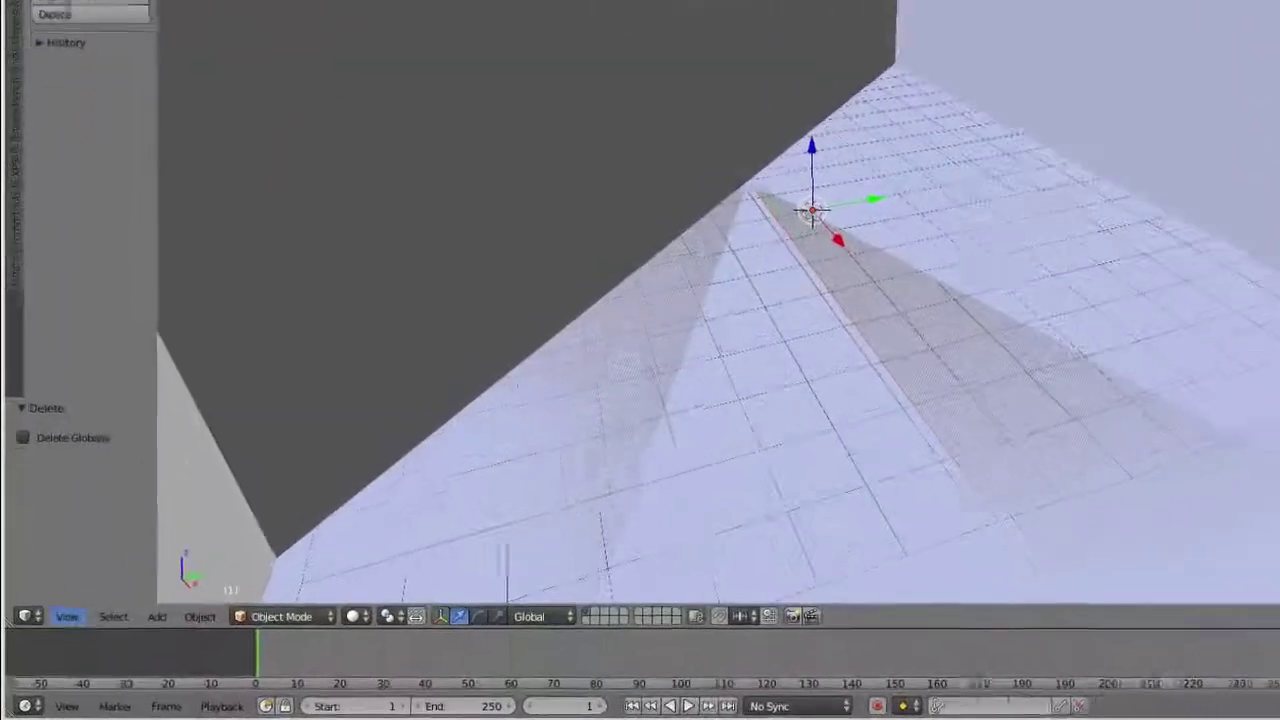
- Switch the viewport to orthographic and show View Properties to edit Clip End
click(51, 641)
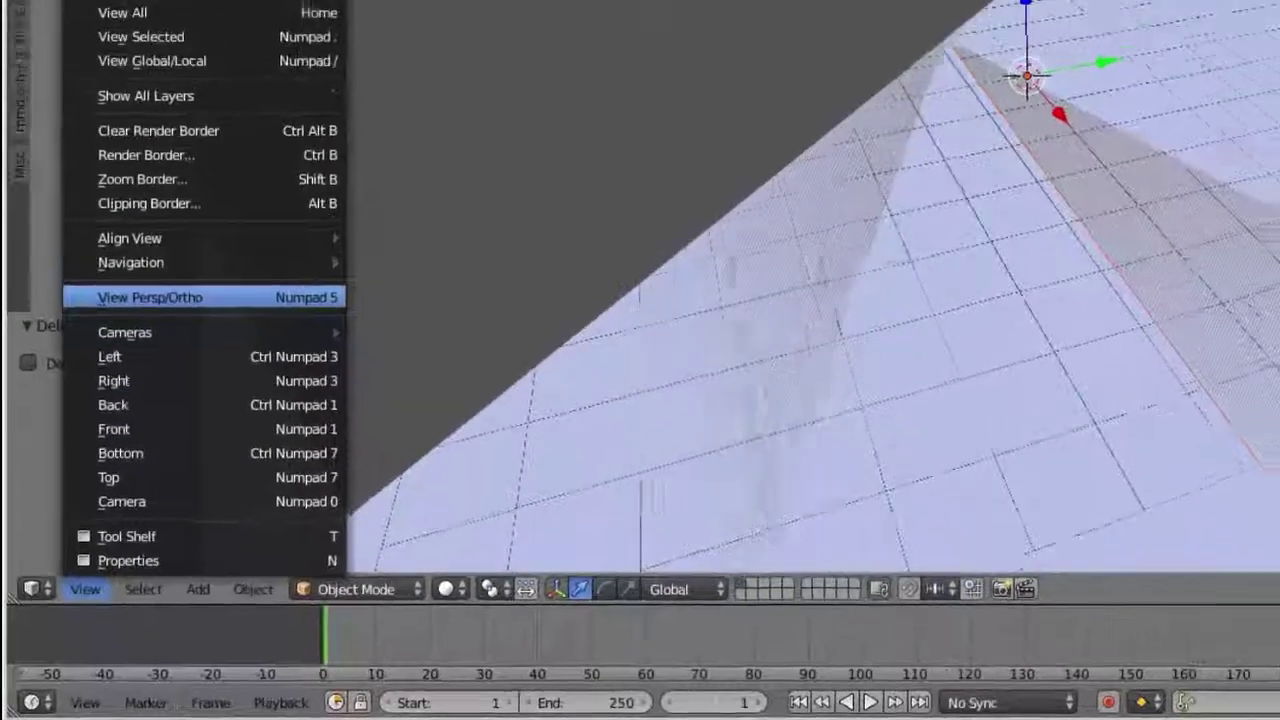
click(160, 263)
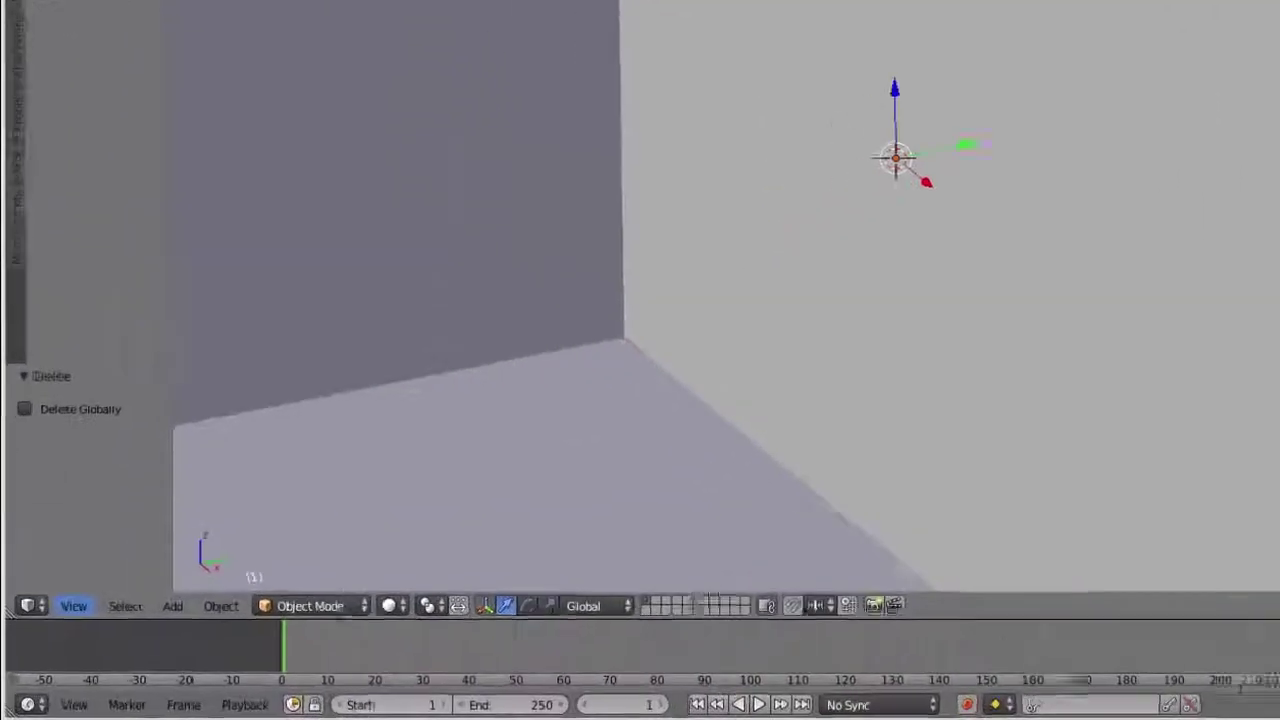
click(74, 606)
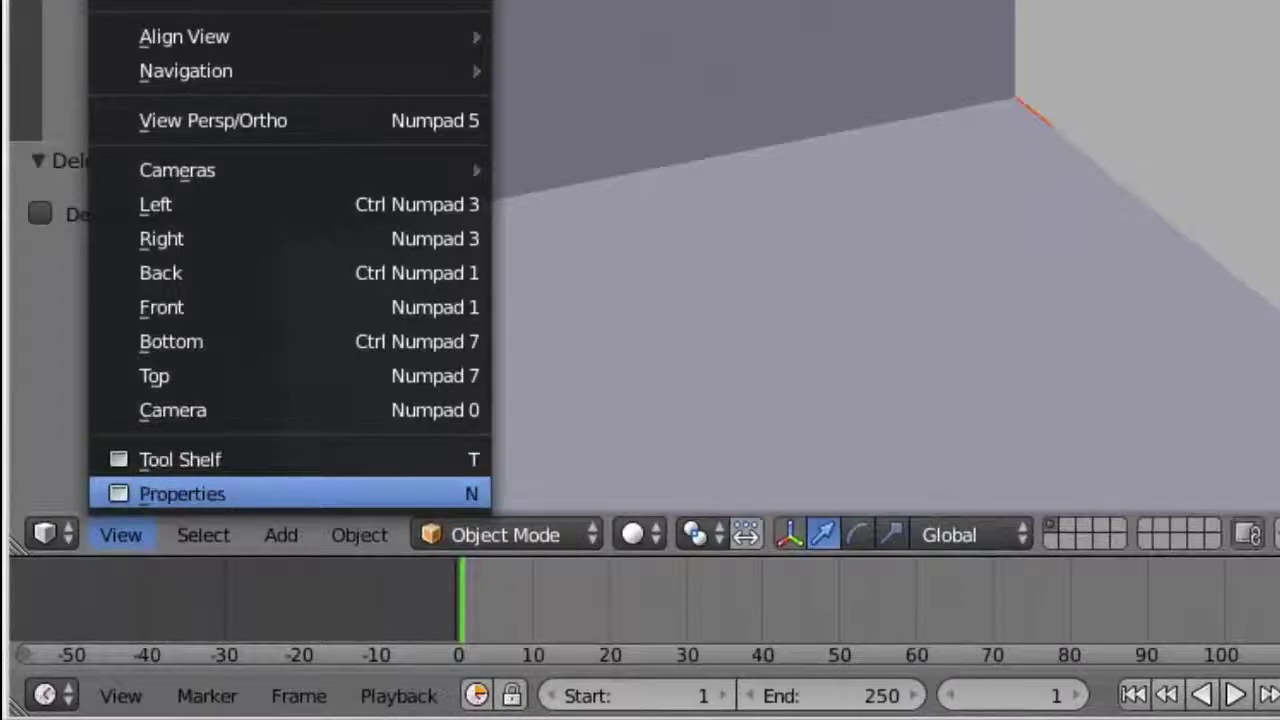
click(182, 493)
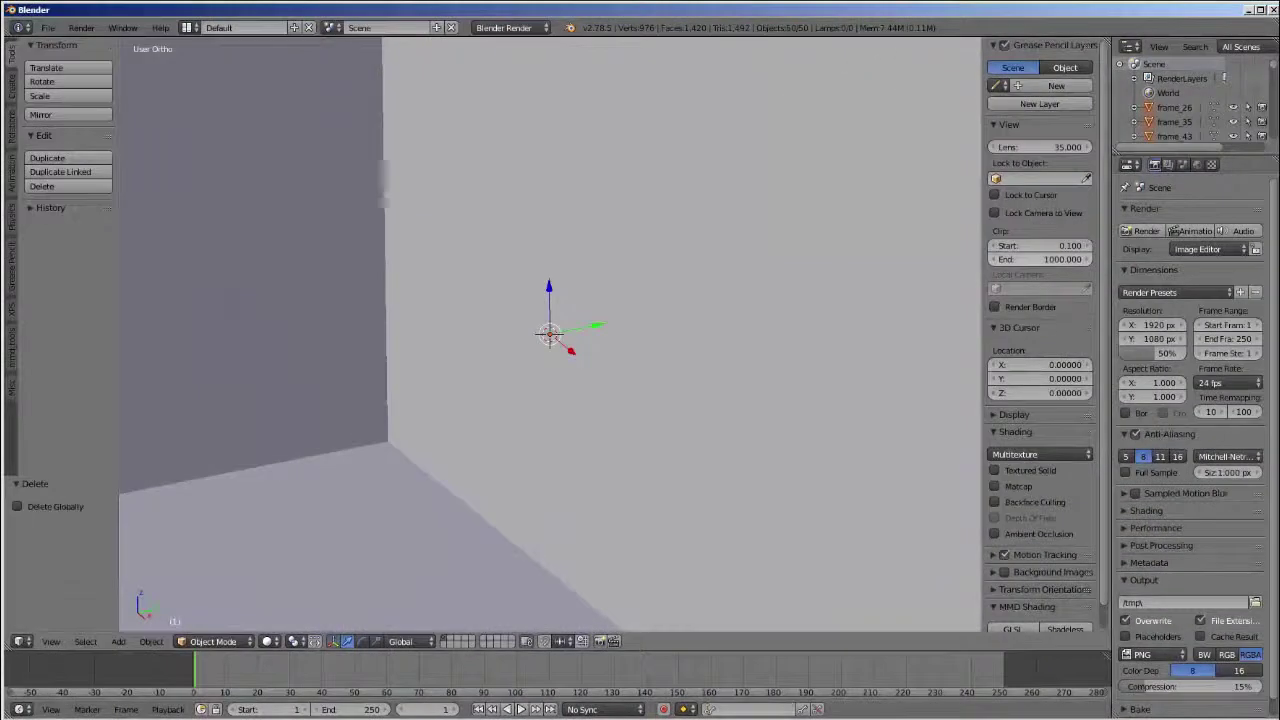
click(1135, 217)
text(9000)
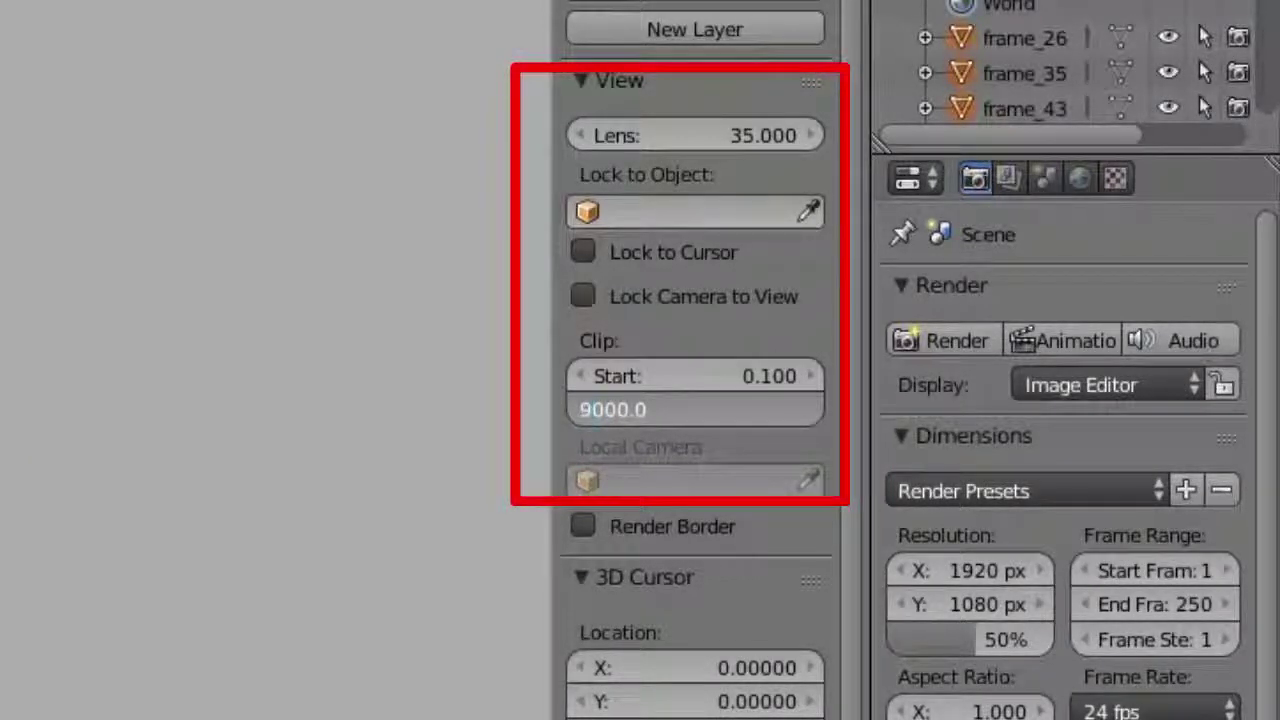
- Set Clip End to 9000, orbit to see the whole house, and deselect all
key(Return)
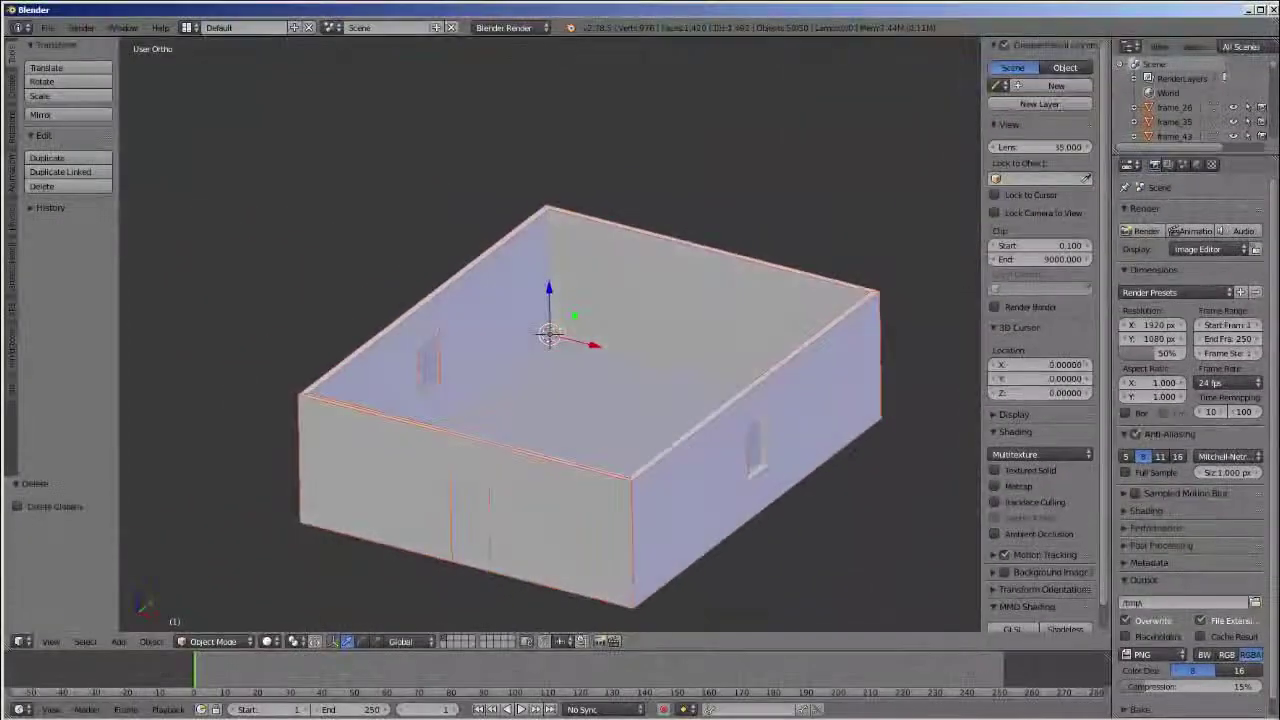
mouse_move(560, 400)
middle_down()
mouse_move(590, 380)
mouse_move(600, 260)
mouse_move(600, 385)
middle_up()
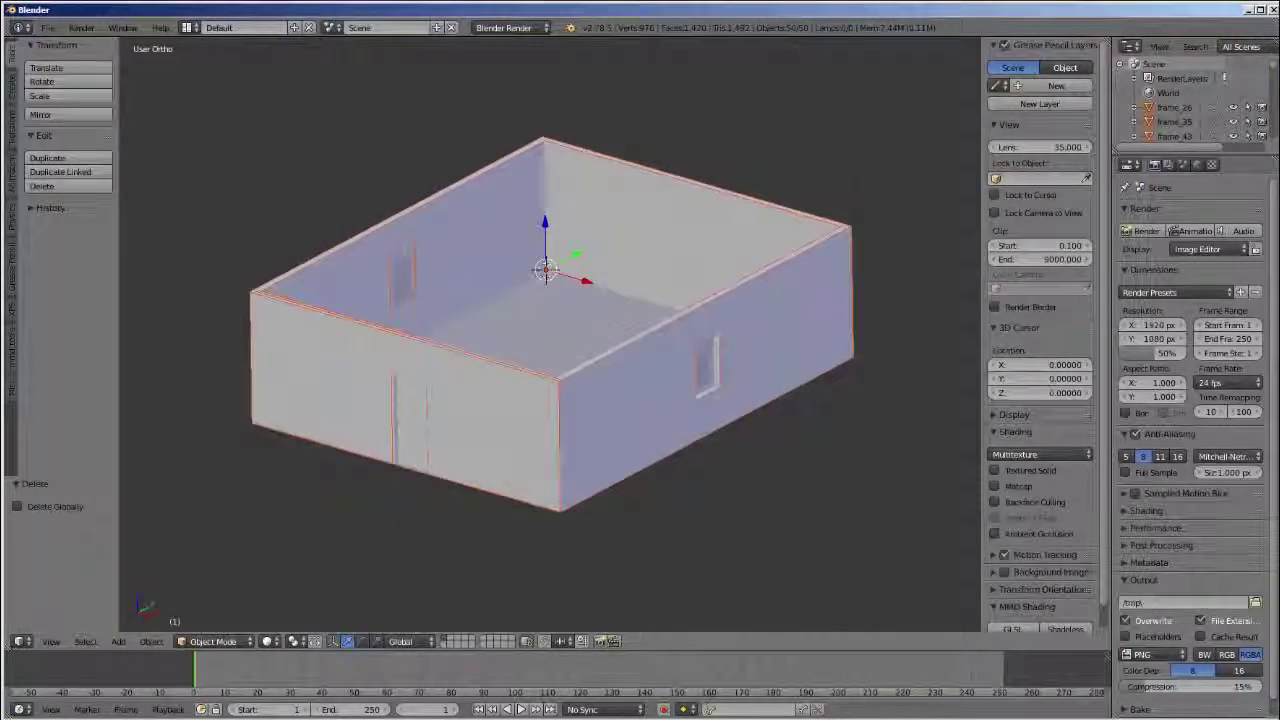
key(a)
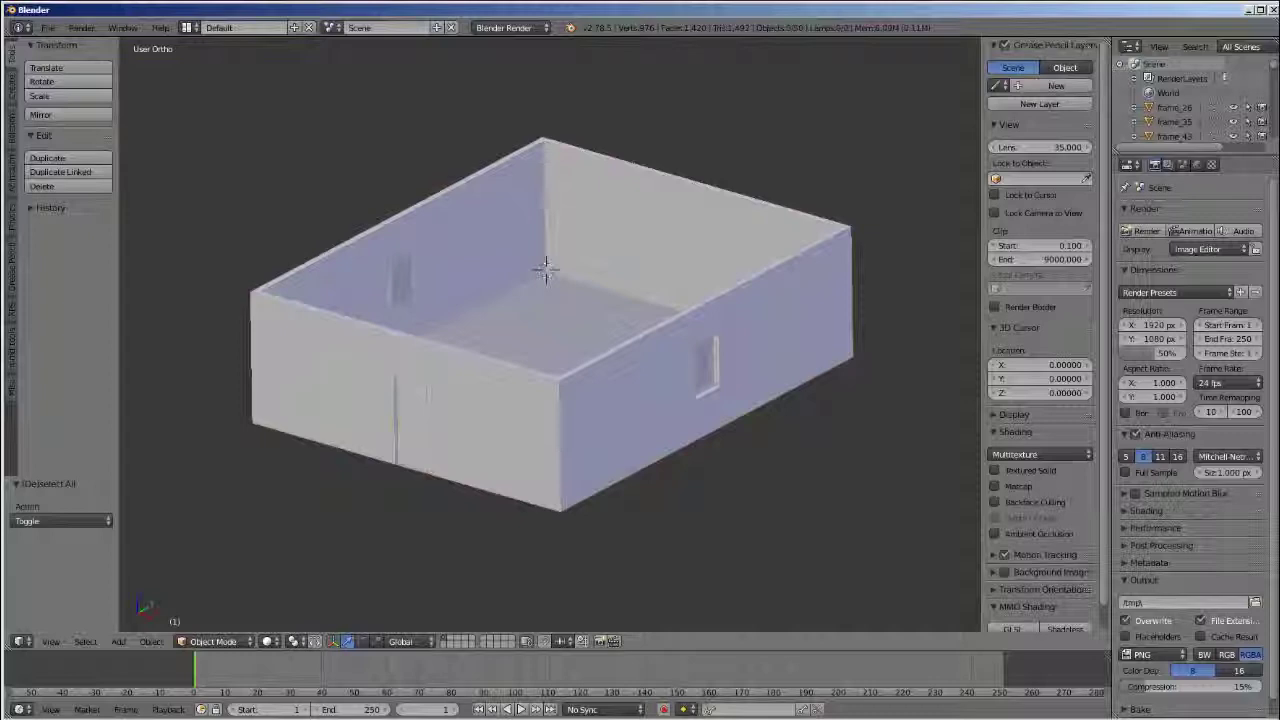
- Zoom out and box-select every wall object of the house with Shift+B
middle_drag(600, 385, 604, 380)
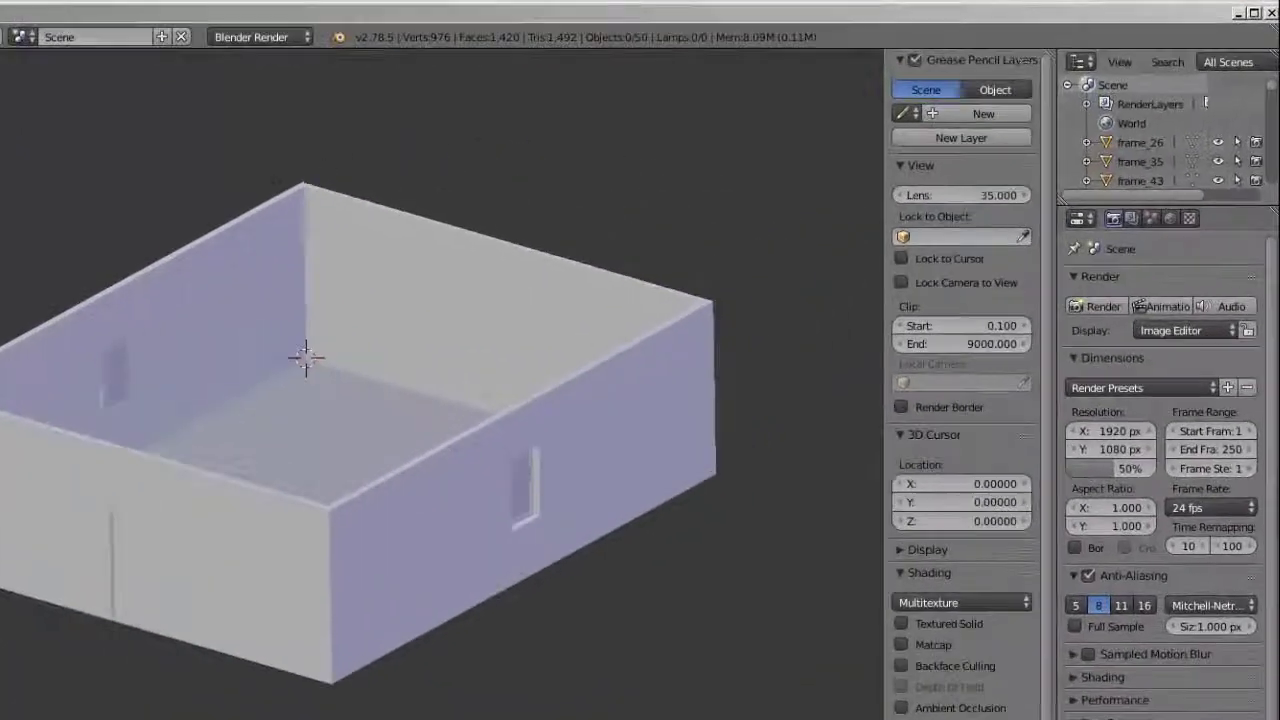
scroll(1190, 110, down, 3)
scroll(1190, 110, down, 3)
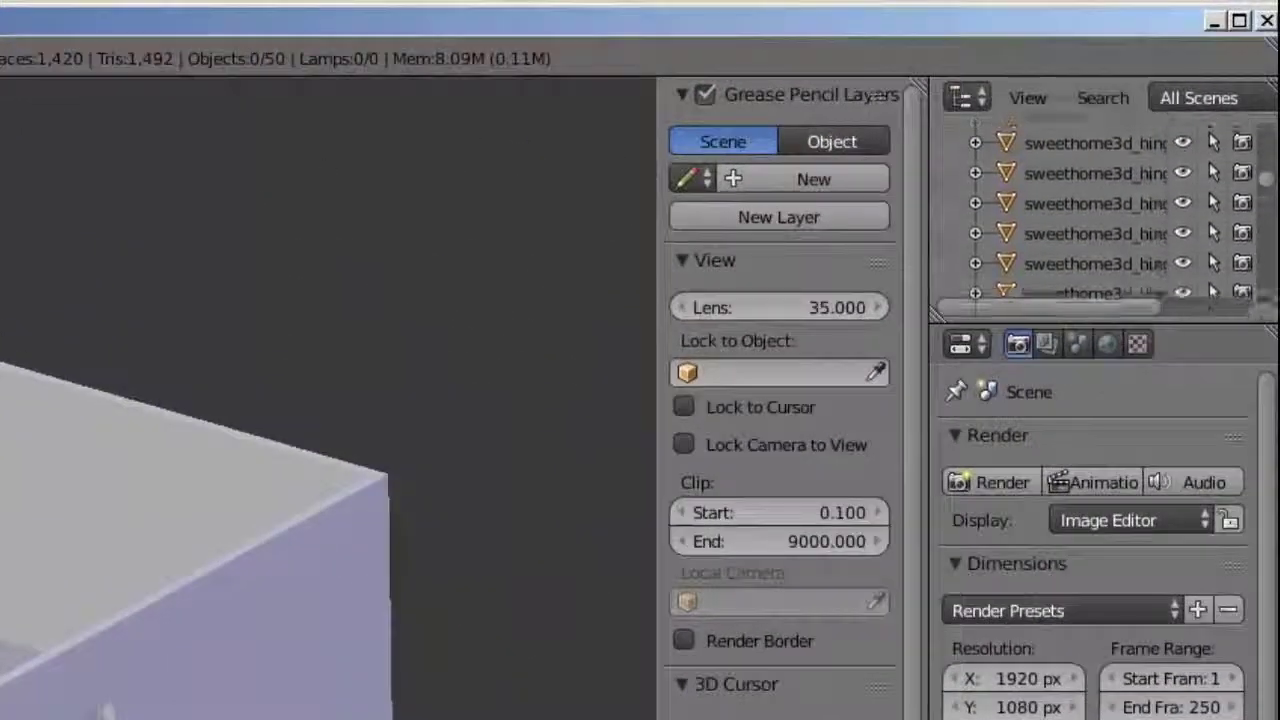
scroll(1190, 110, down, 2)
scroll(1100, 210, down, 3)
scroll(1100, 210, down, 3)
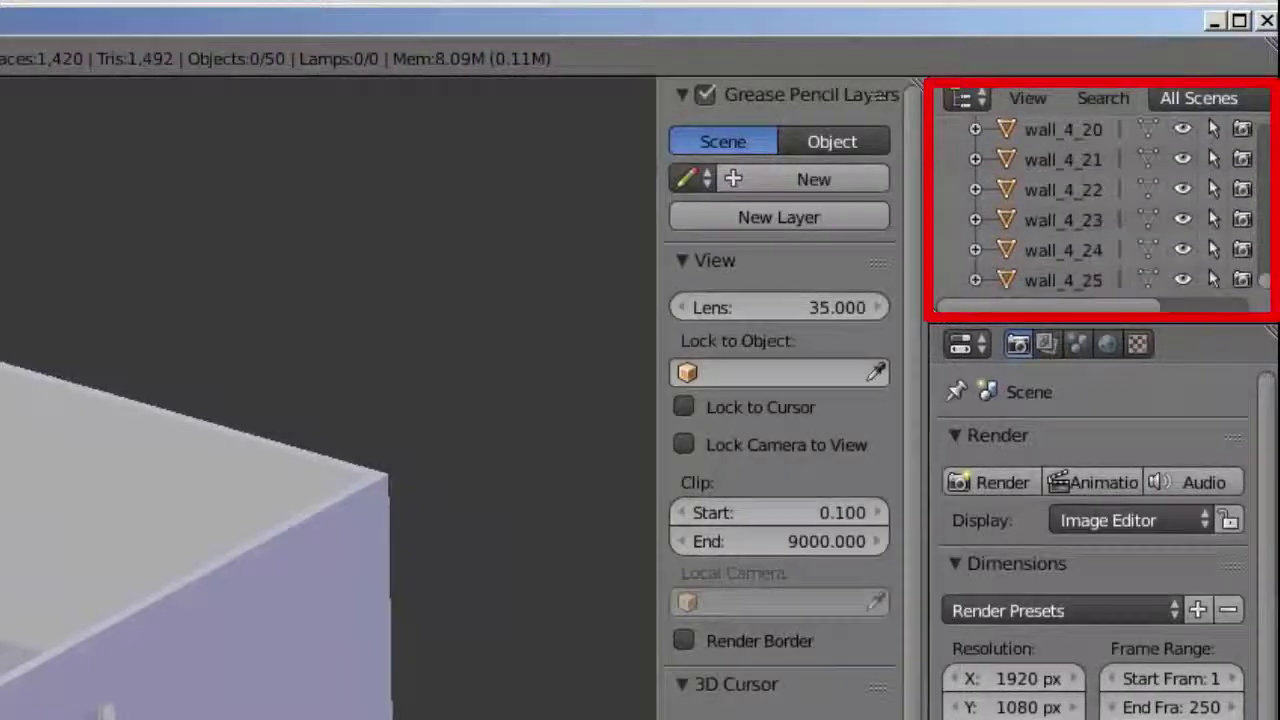
scroll(1100, 210, up, 5)
scroll(1100, 210, up, 10)
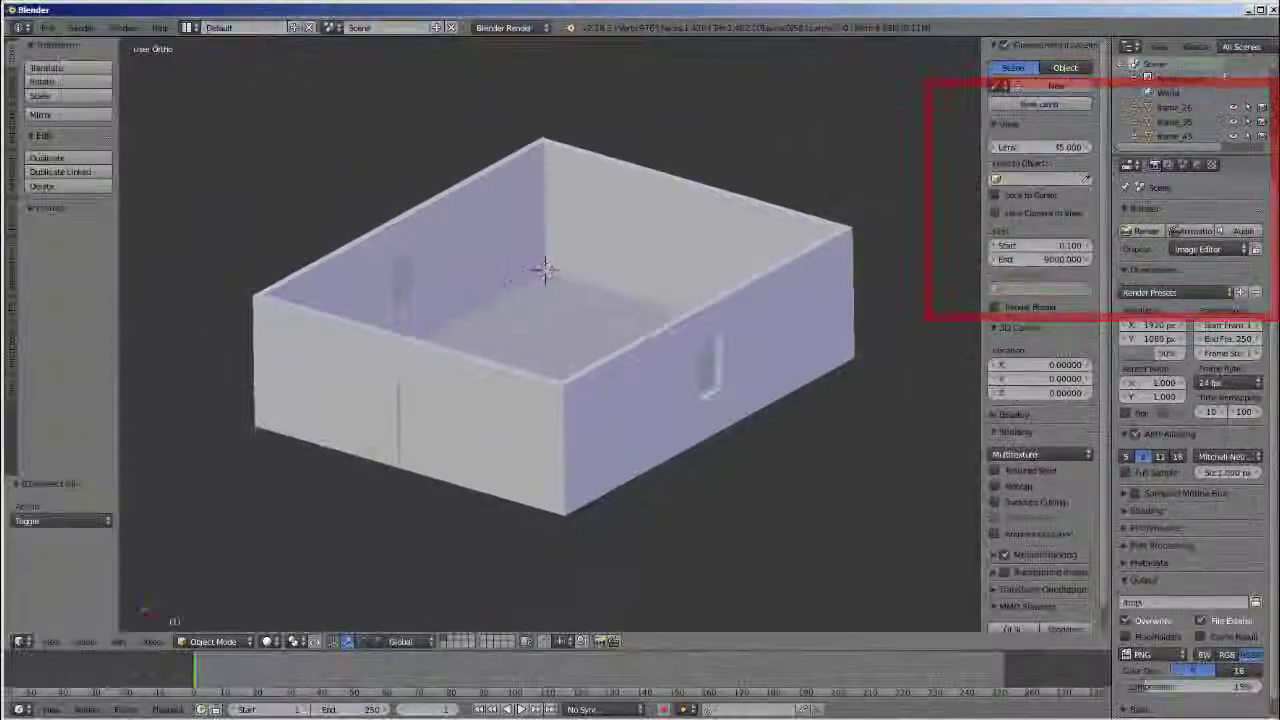
key(shift+b)
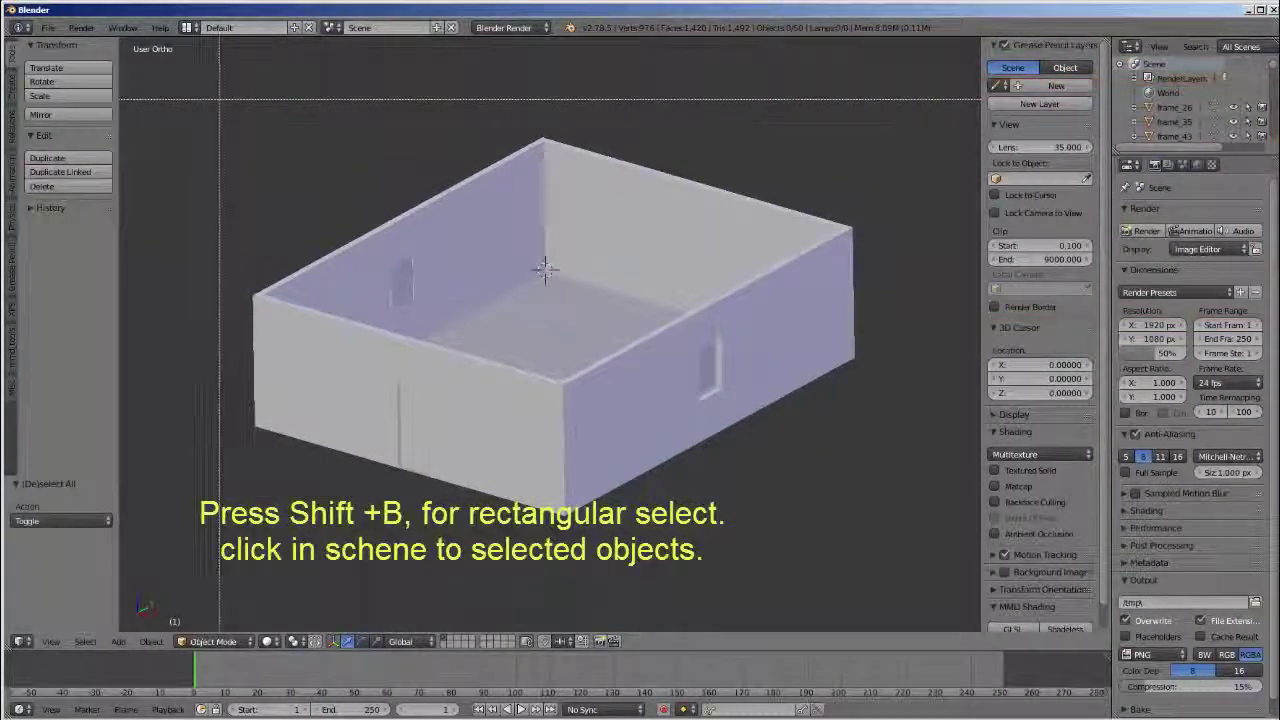
mouse_move(220, 100)
mouse_down()
mouse_move(818, 385)
mouse_move(926, 554)
mouse_up()
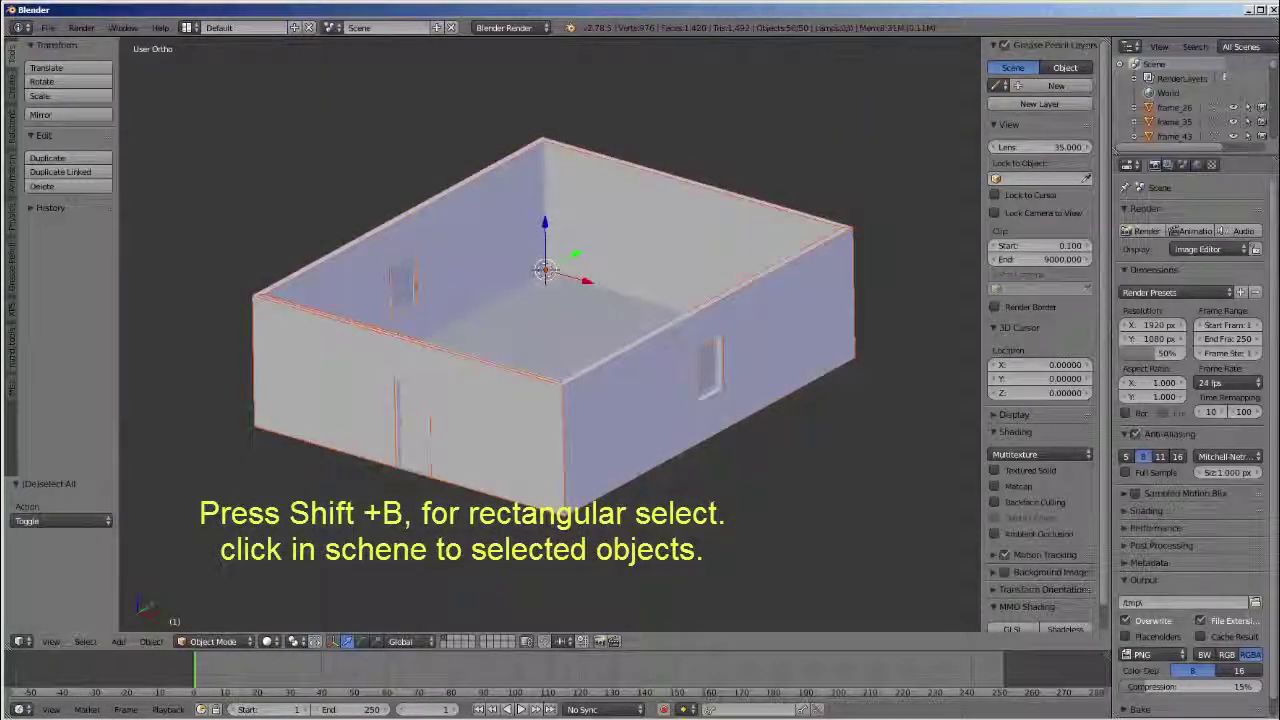
click(47, 27)
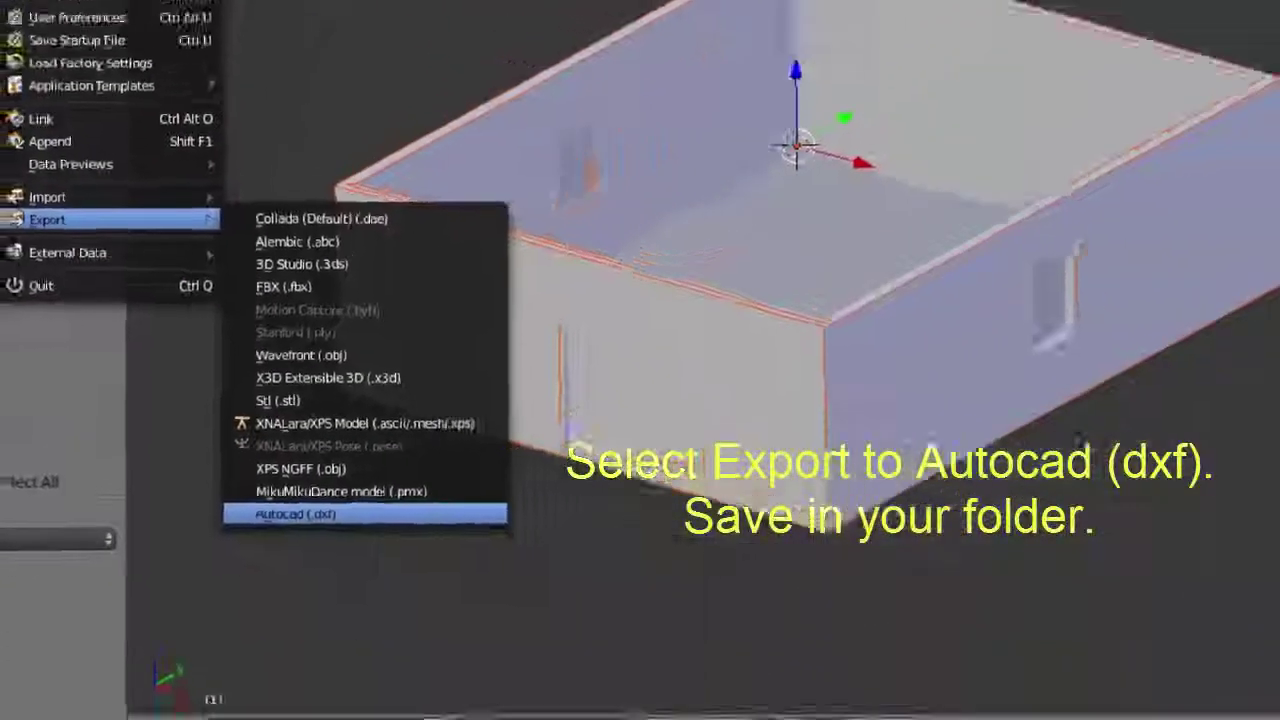
- Export the selected walls in AutoCAD DXF format as Walls.dxf into the Glow Ceiling folder
click(364, 524)
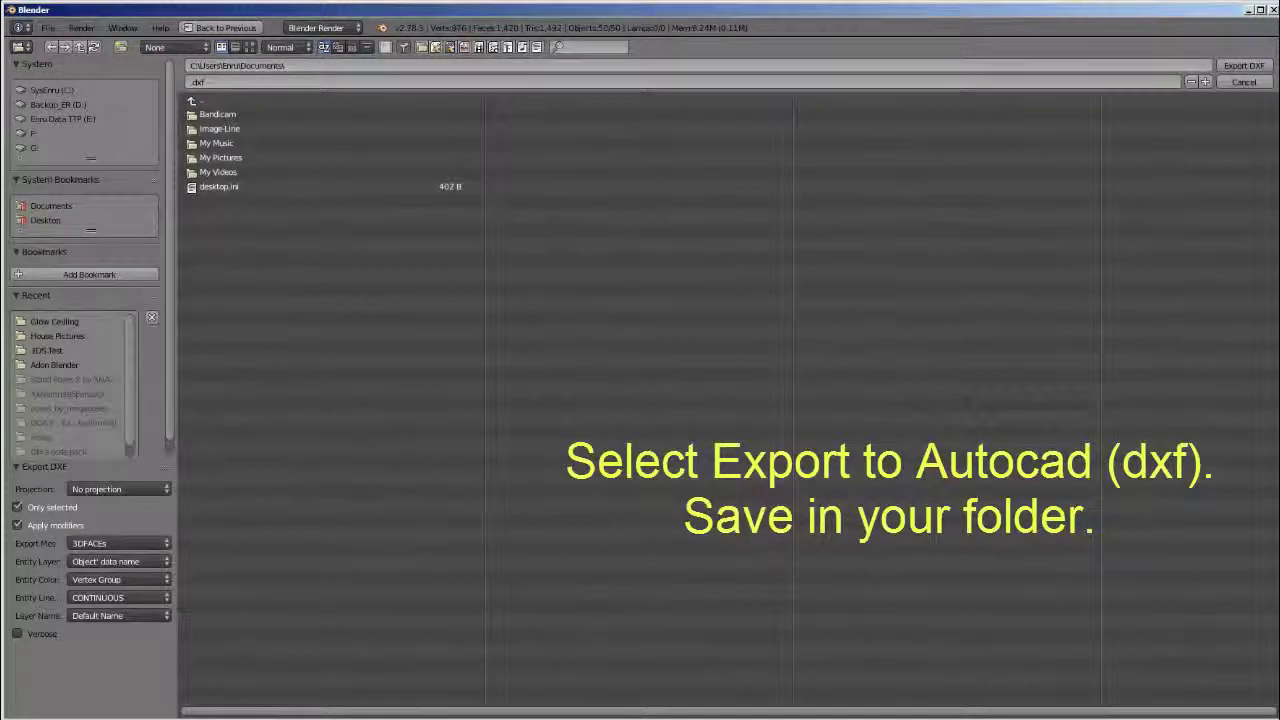
click(54, 321)
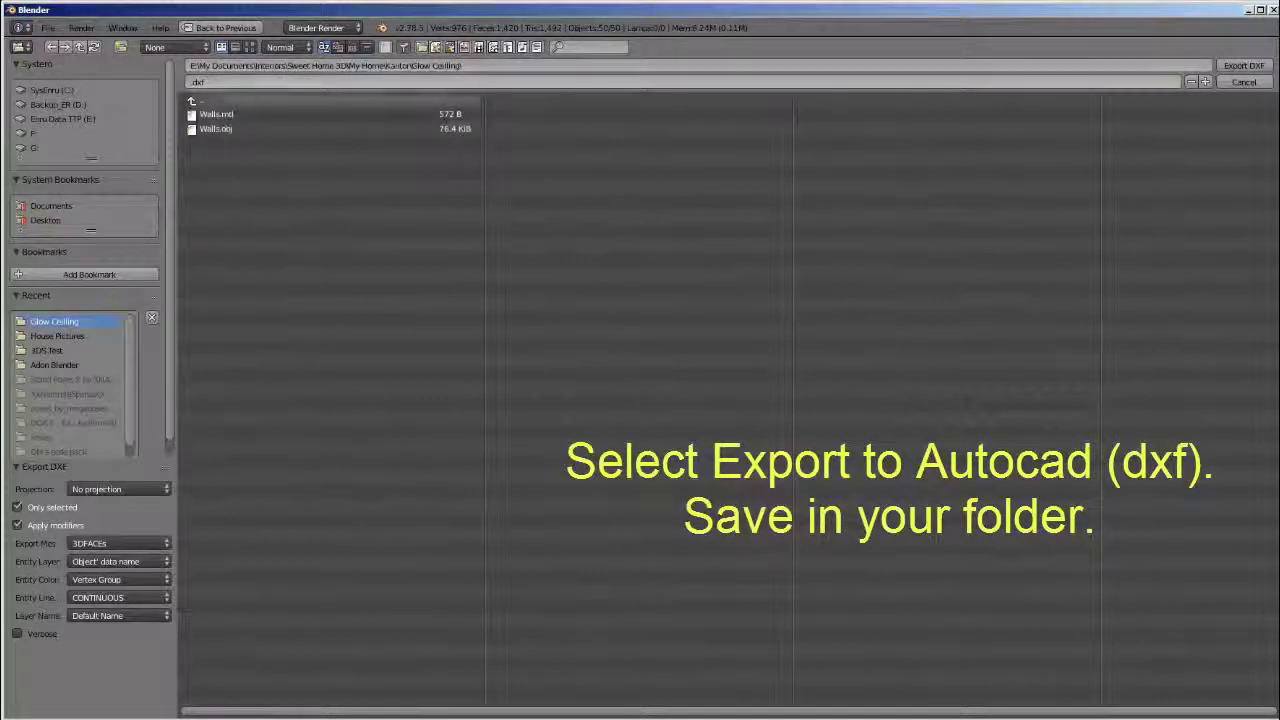
click(200, 82)
text(Walls)
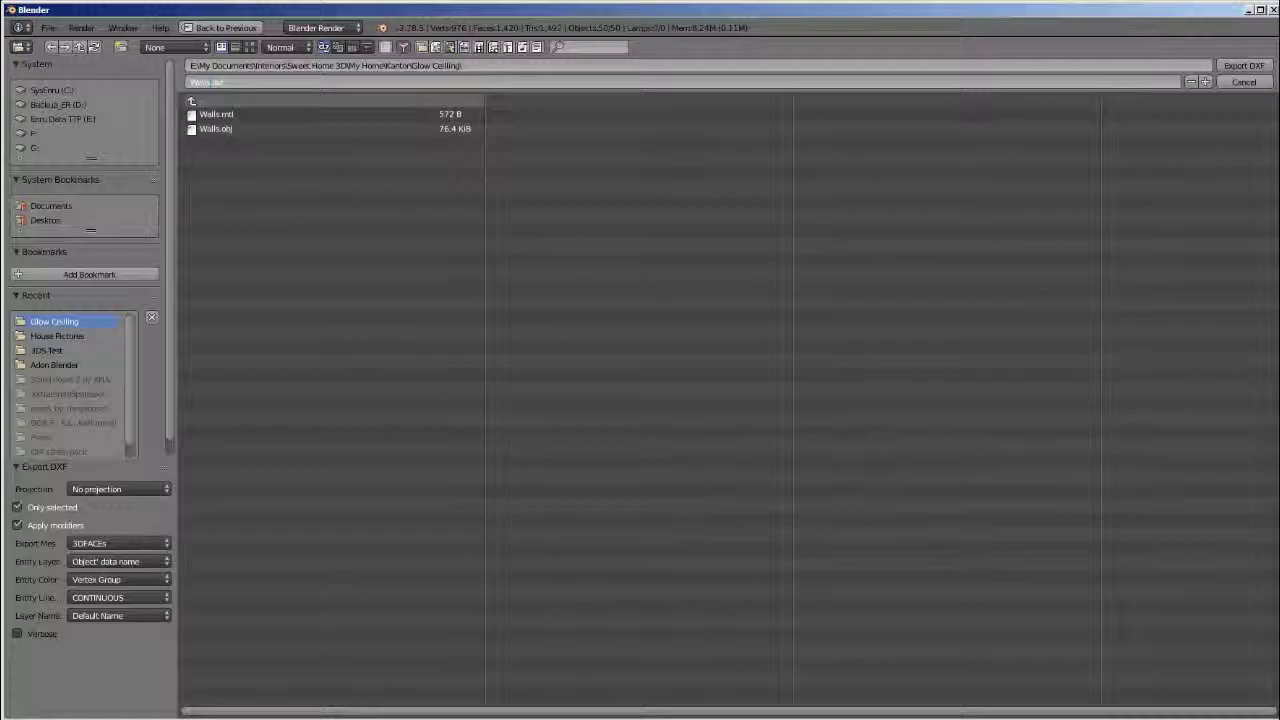
key(Return)
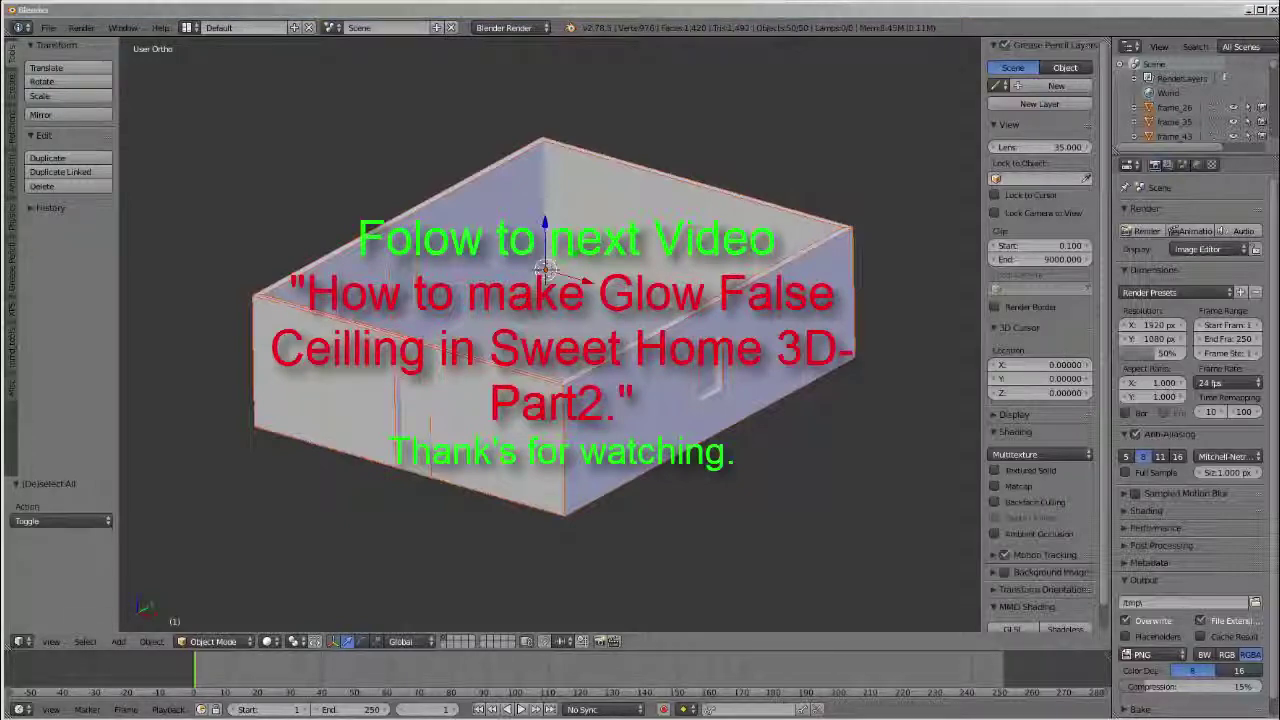
middle_drag(550, 380, 630, 360)
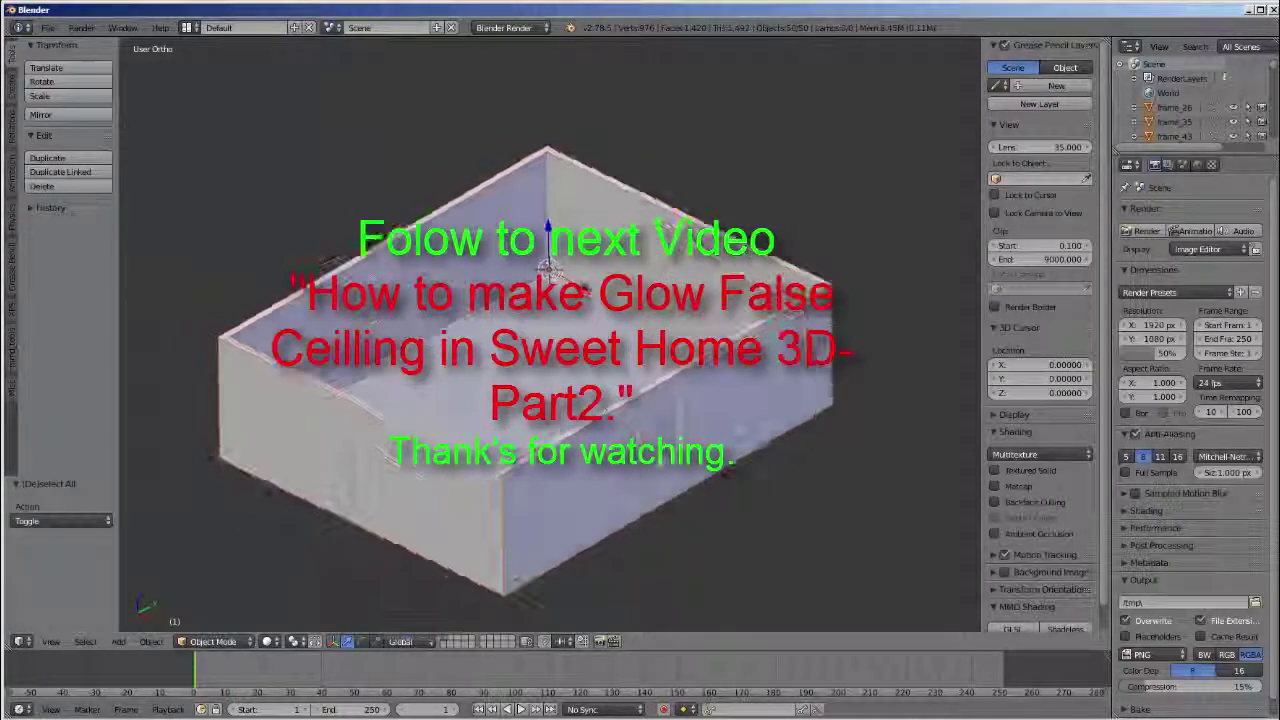